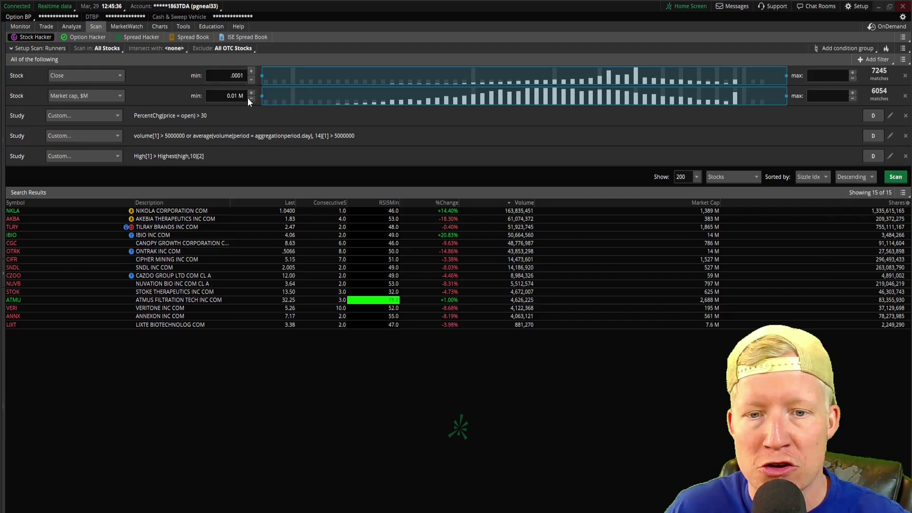
Commit .0001 as the Close filter minimum so the Runners scan refreshes to 15 stocks
key("Return")
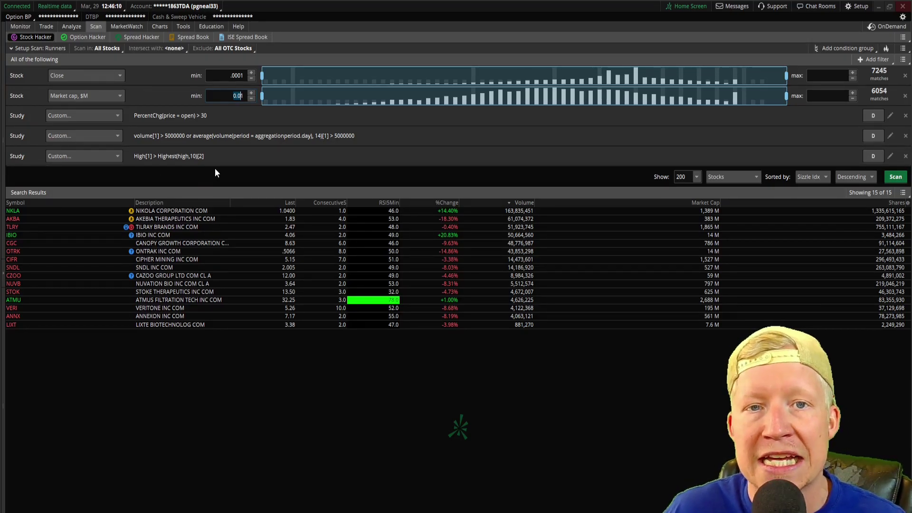
Link the chart to the Runners watchlist and chart VERI, zoomed into recent daily bars
left_click(160, 26)
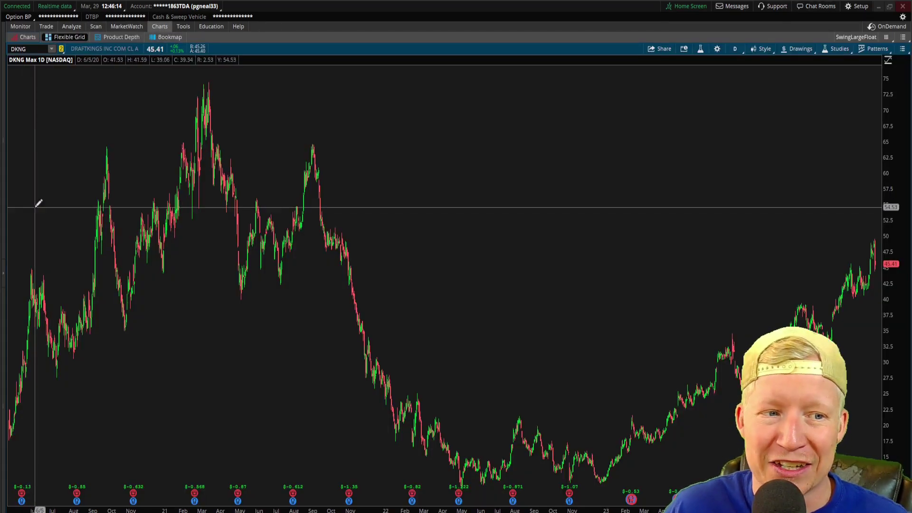
left_click(5, 269)
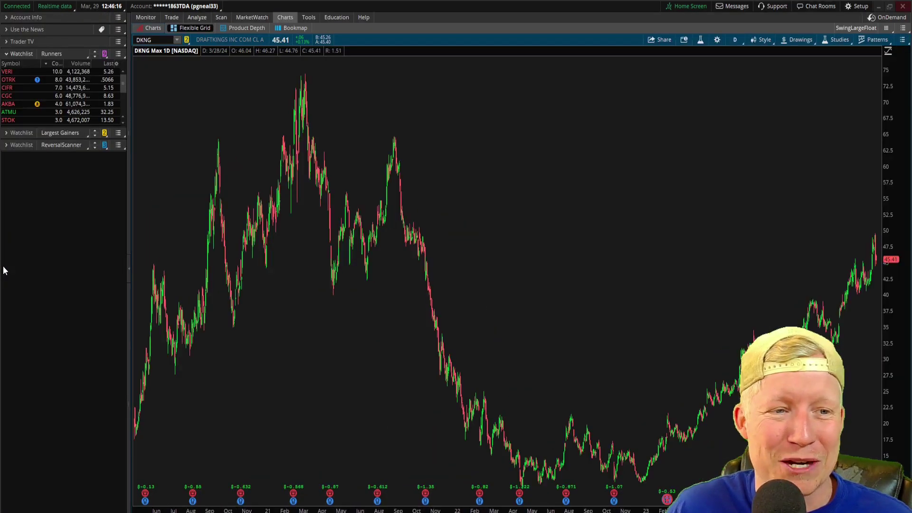
left_click(22, 71)
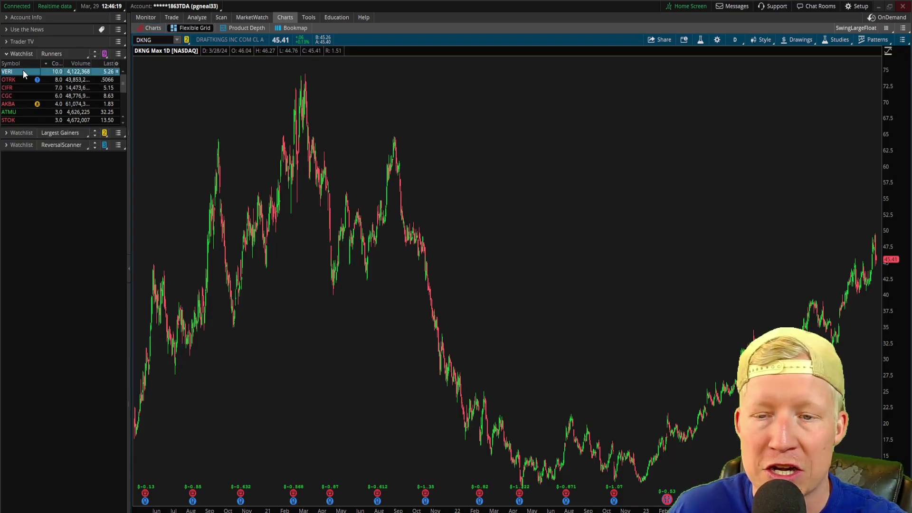
left_click(186, 39)
left_click(182, 165)
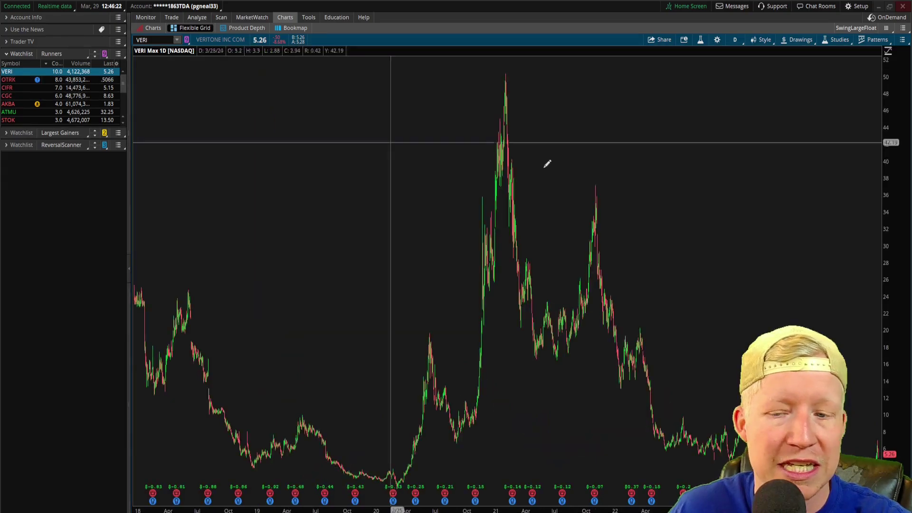
left_click_drag(600, 285, 879, 332)
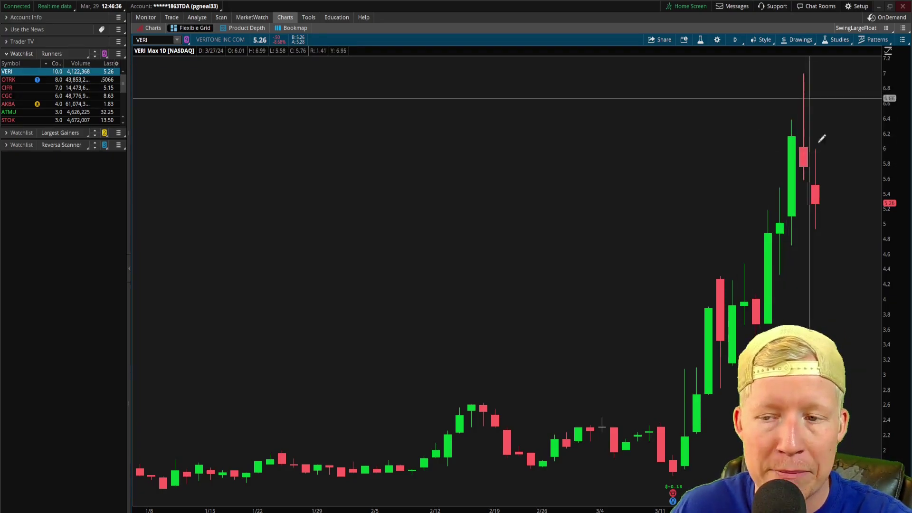
Review OTRK, CIFR and CGC, leaving CGC on a 180 D : 5m chart
left_click(14, 78)
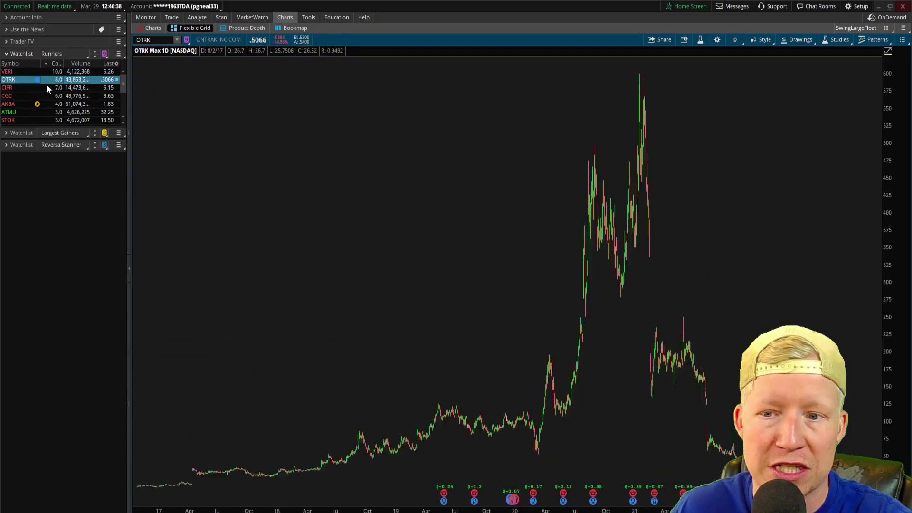
scroll(804, 339, "up", 5)
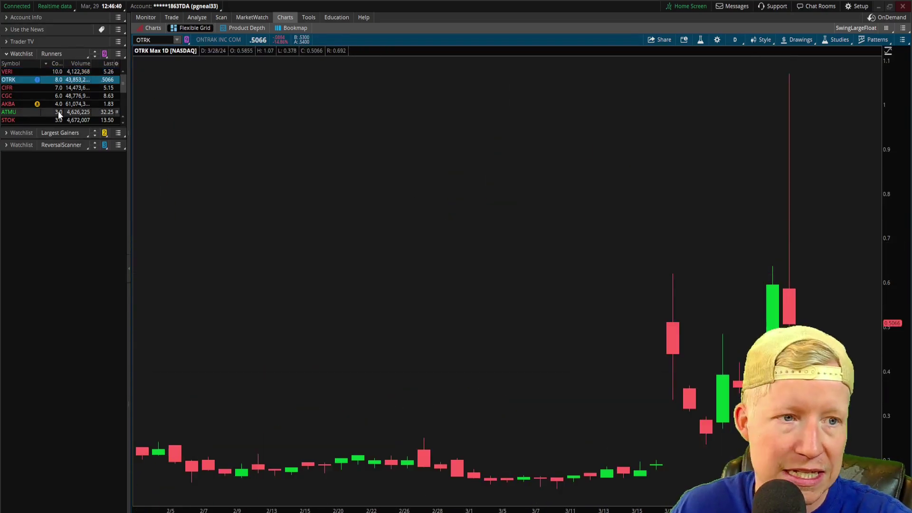
left_click(17, 89)
scroll(774, 255, "up", 5)
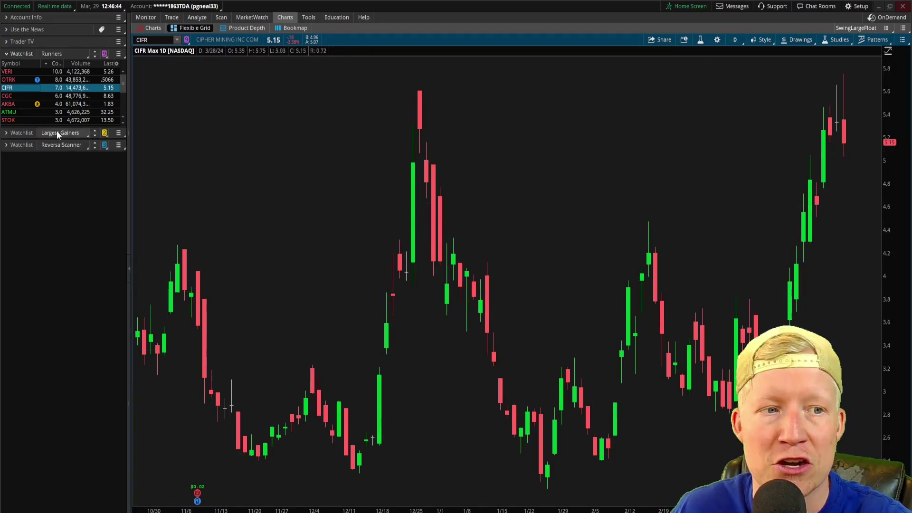
left_click(15, 93)
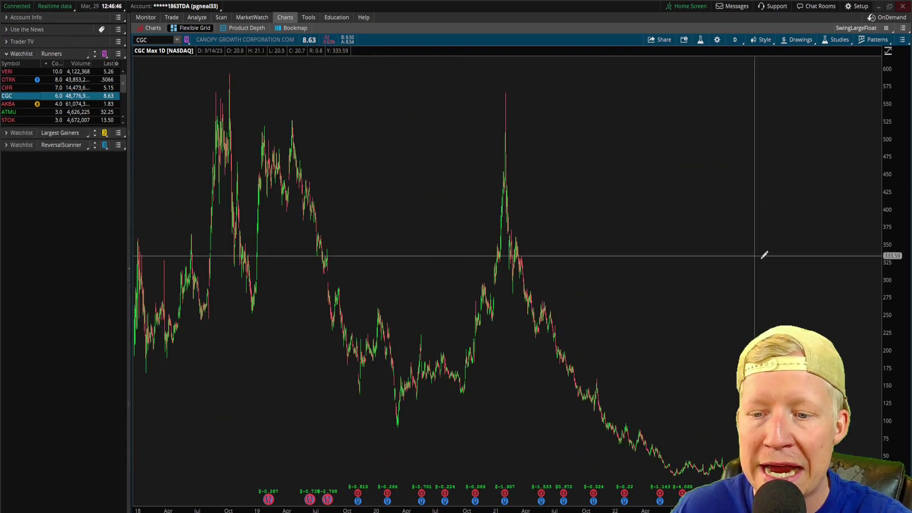
scroll(760, 355, "up", 5)
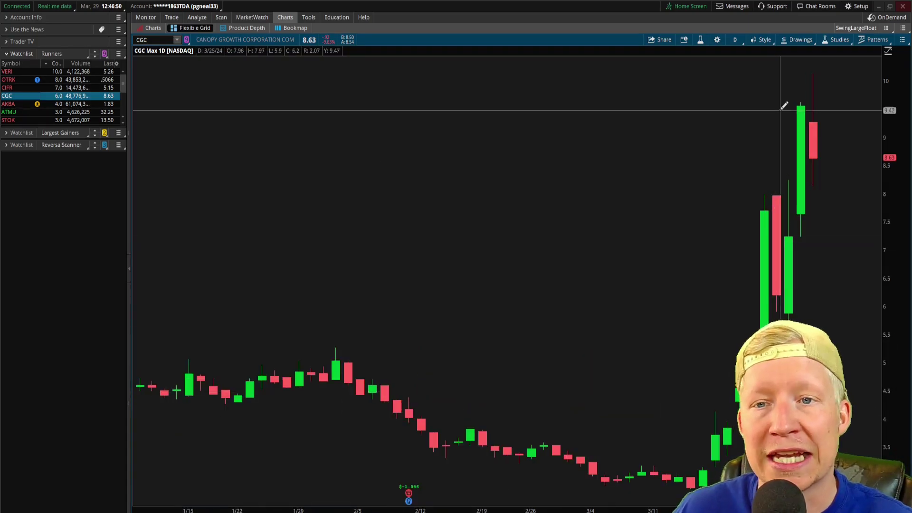
left_click(736, 39)
left_click(701, 107)
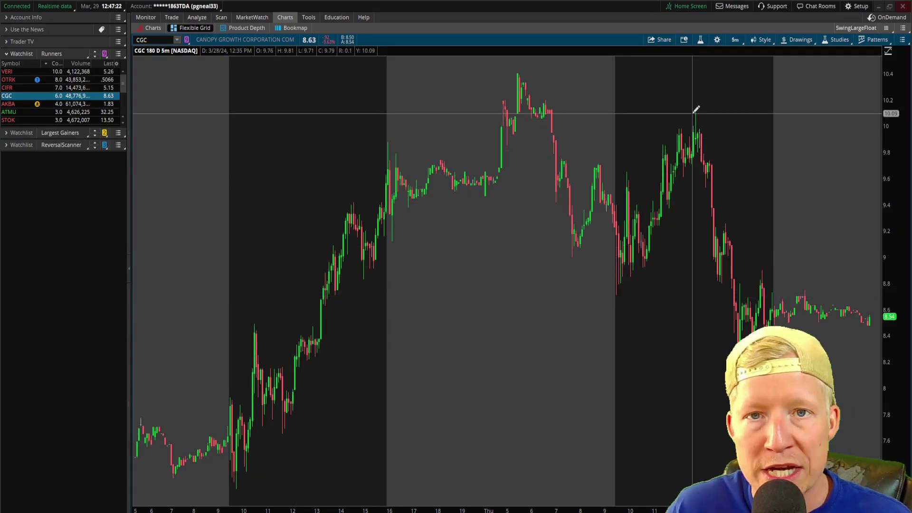
Sort the Runners results by Consecutive count descending, then return to the Charts page
left_click(222, 17)
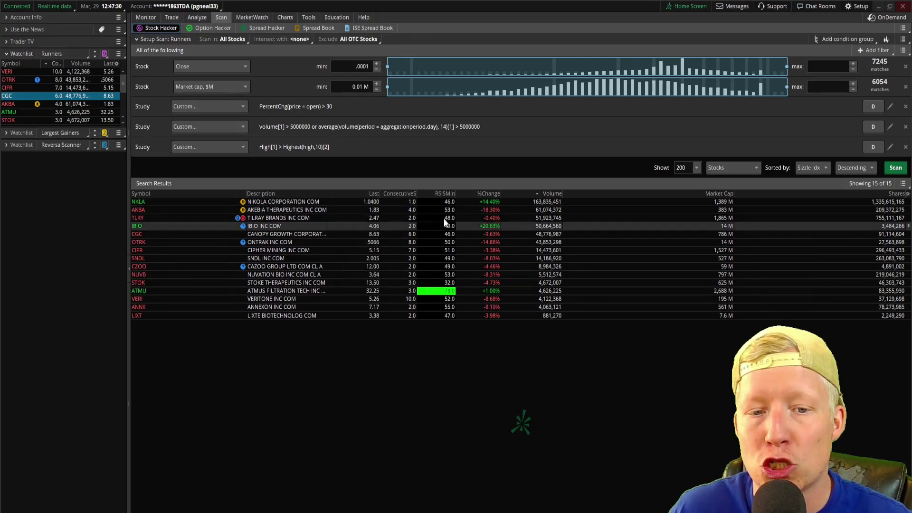
left_click(405, 193)
left_click(405, 193)
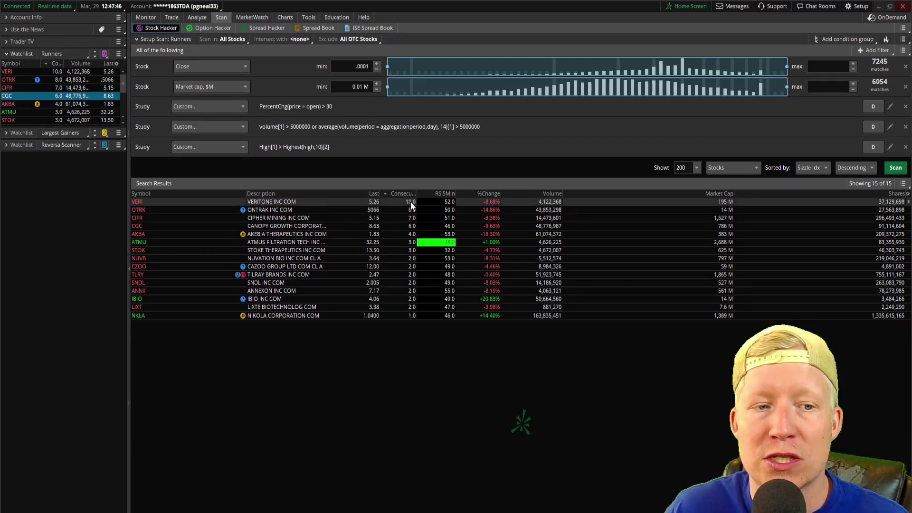
left_click(285, 17)
Chart VERI on the Max : 1D time frame, then return to the scan ranked by consecutive count
left_click(17, 72)
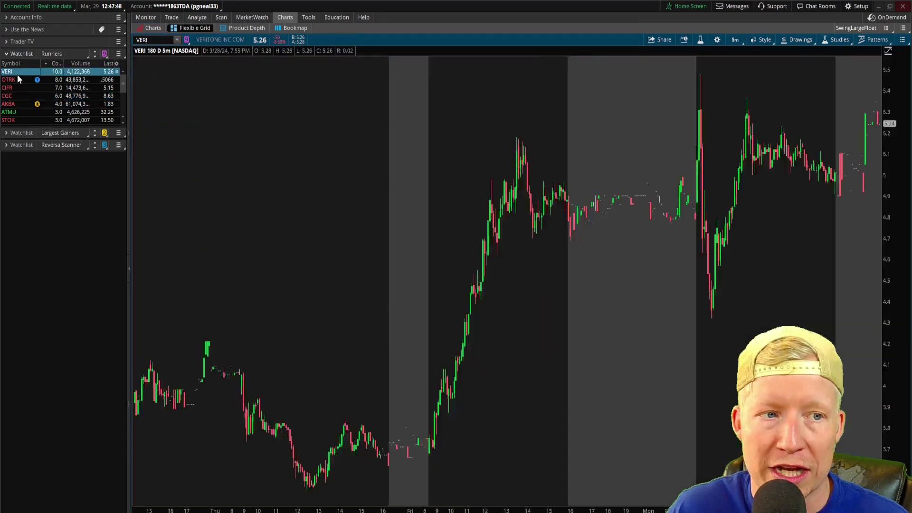
left_click(735, 40)
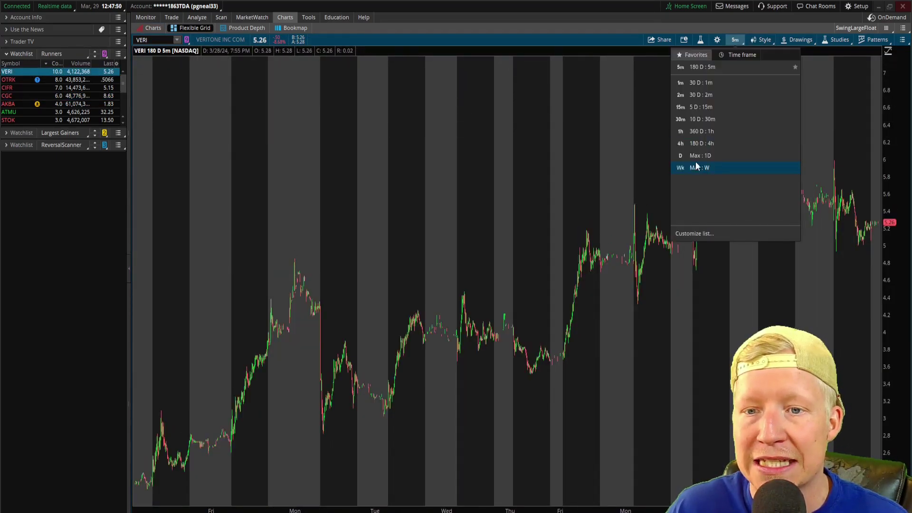
left_click(693, 167)
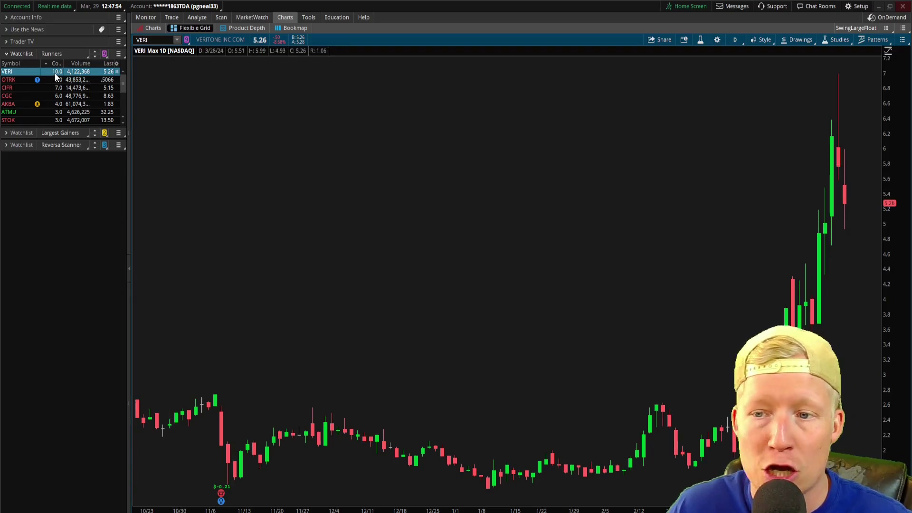
left_click(221, 17)
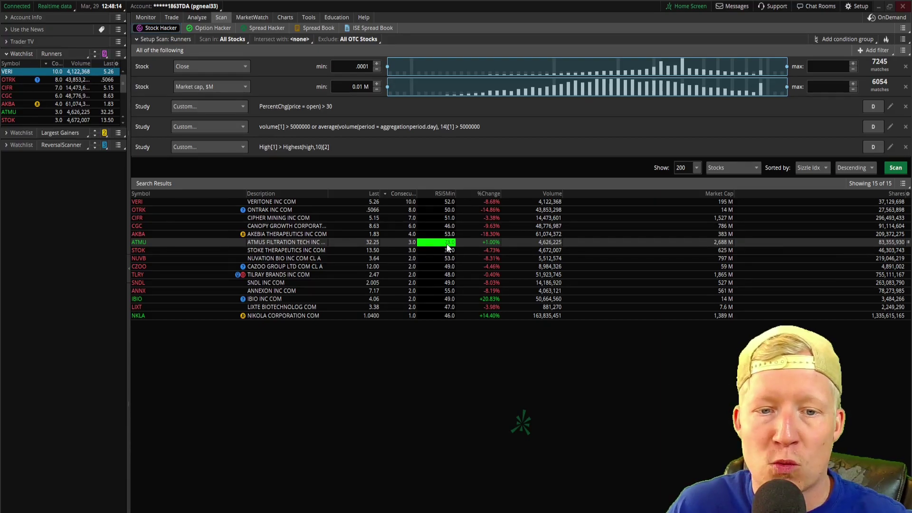
Chart ATMU on 180 D : 5m bars zoomed in, then return to the Runners scan
left_click(284, 18)
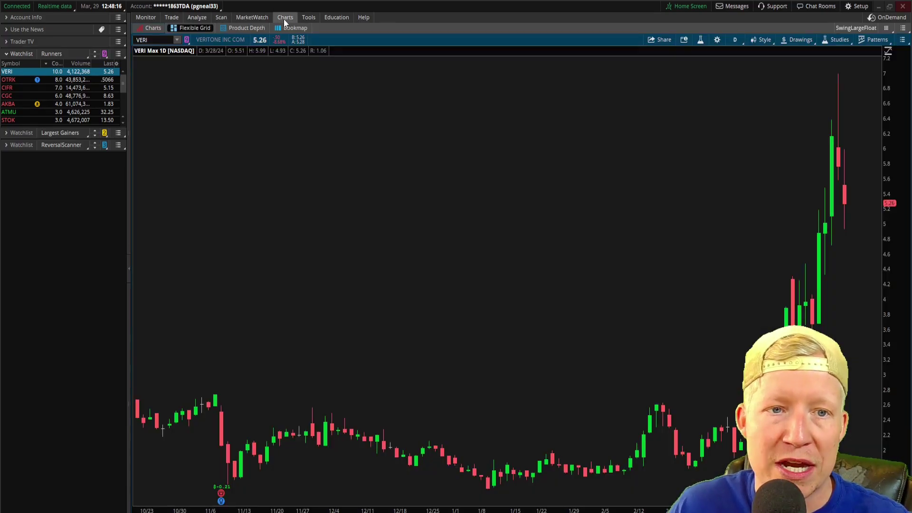
left_click(155, 41)
type("AT")
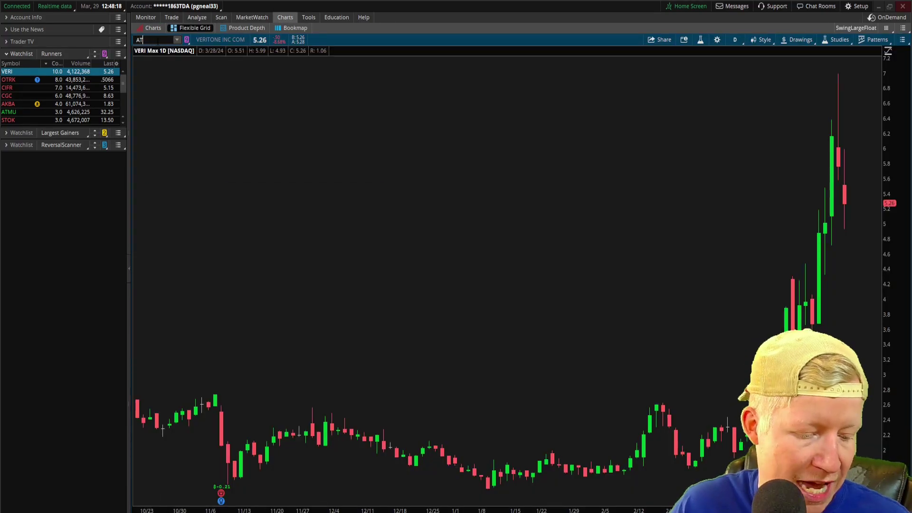
type("MU")
key("Return")
left_click(717, 40)
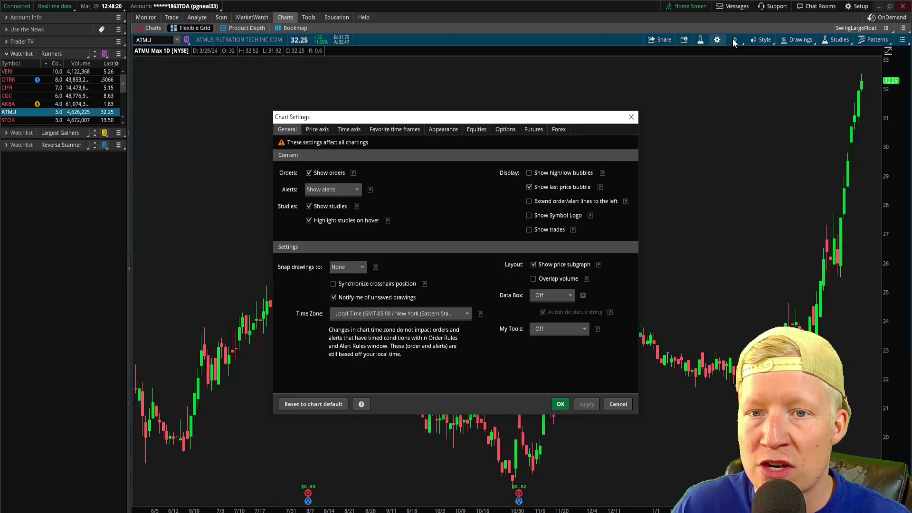
left_click(631, 117)
left_click(736, 40)
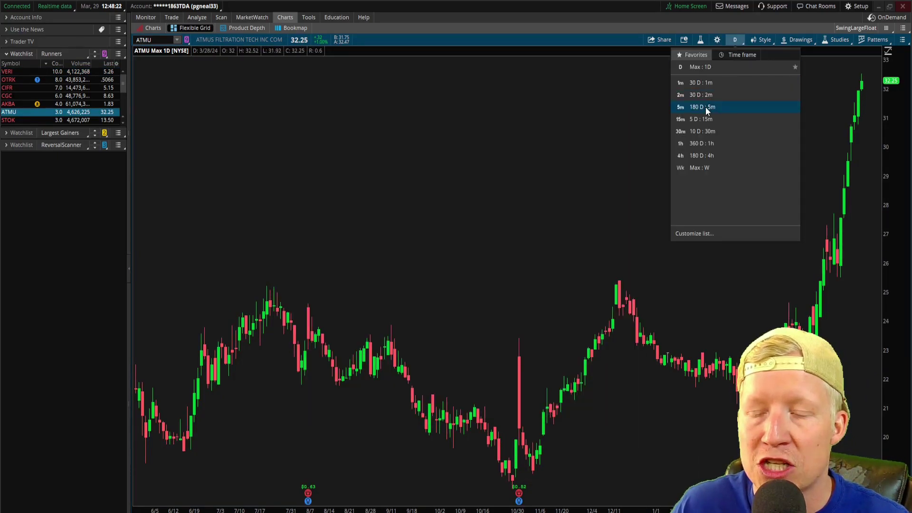
left_click(705, 107)
scroll(753, 230, "up", 5)
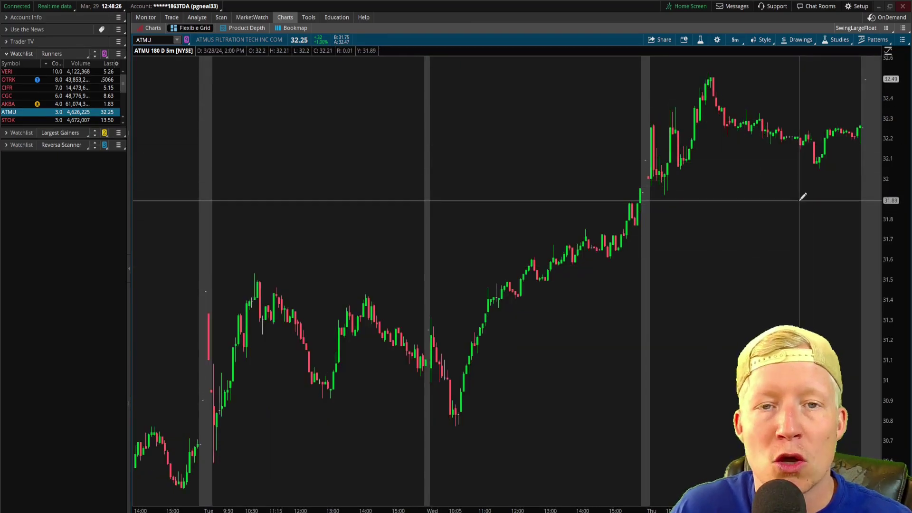
left_click(221, 18)
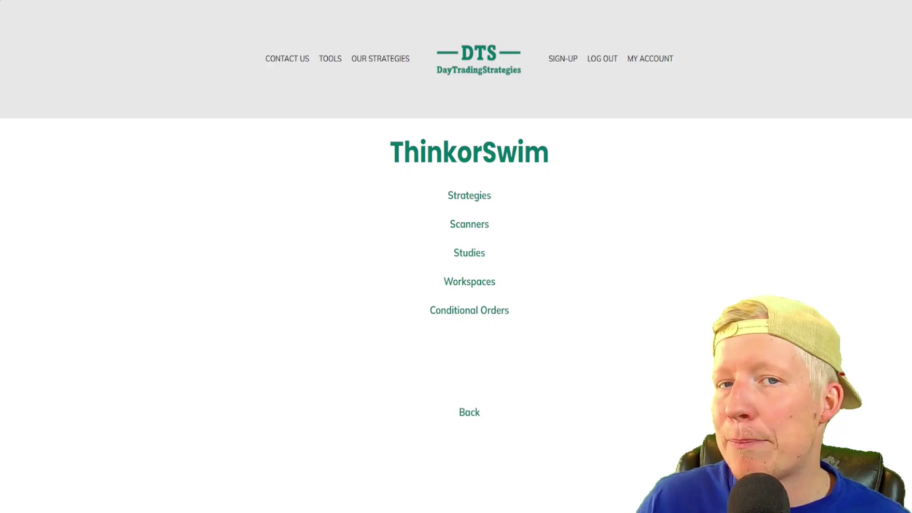
Browse the ToS day trading and swing trading scanner lists, then back out to the ThinkorSwim page
left_click(480, 227)
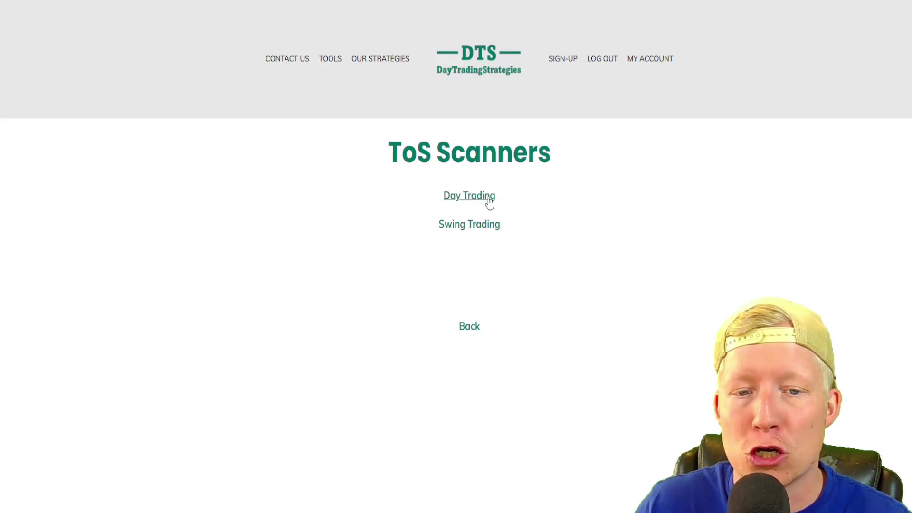
left_click(489, 201)
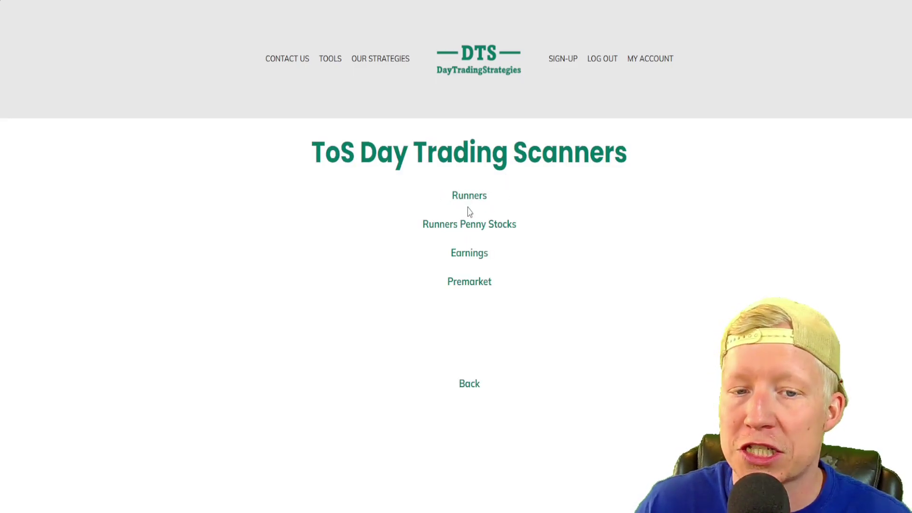
left_click(476, 392)
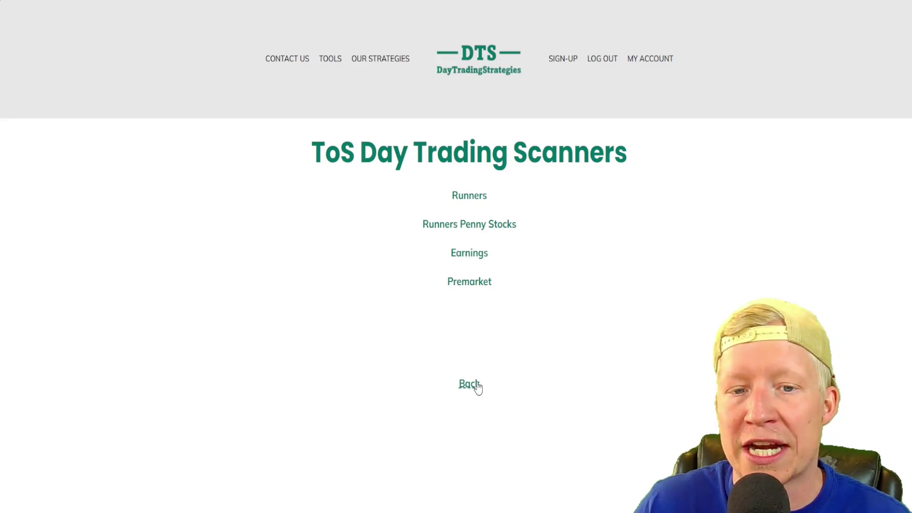
left_click(477, 232)
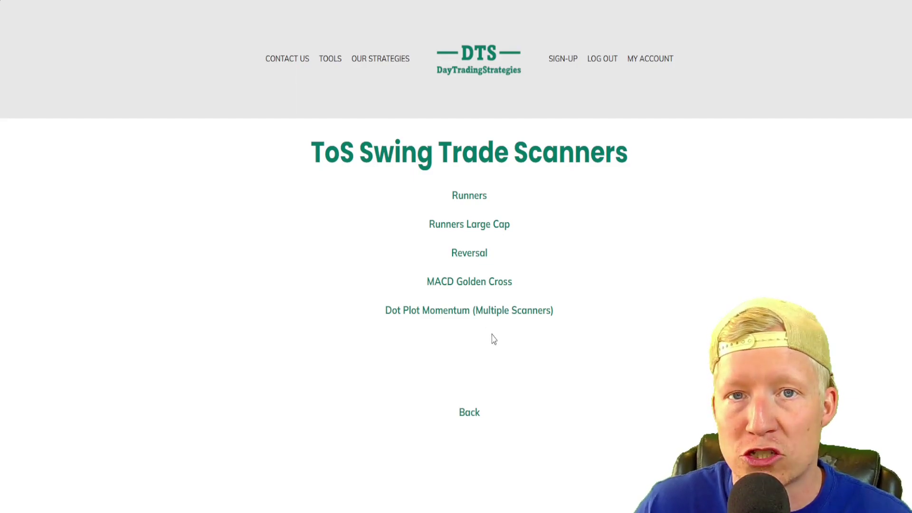
left_click(476, 418)
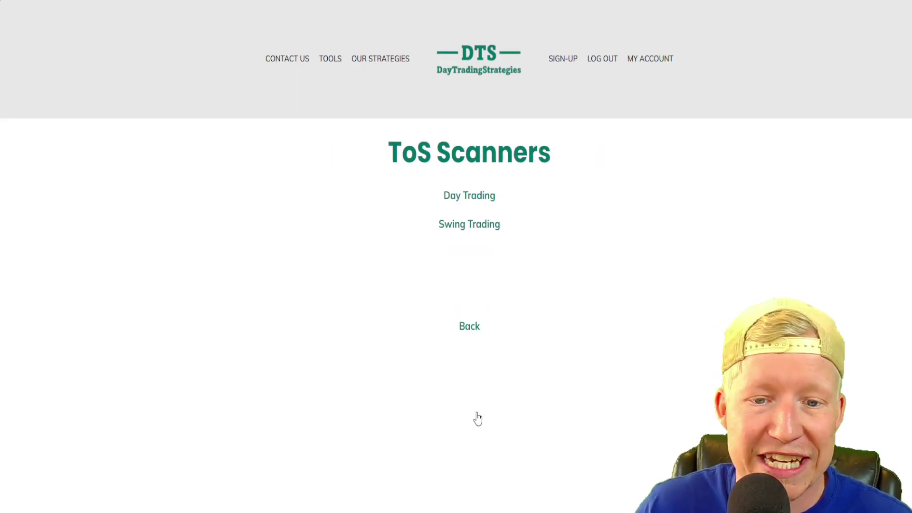
left_click(477, 331)
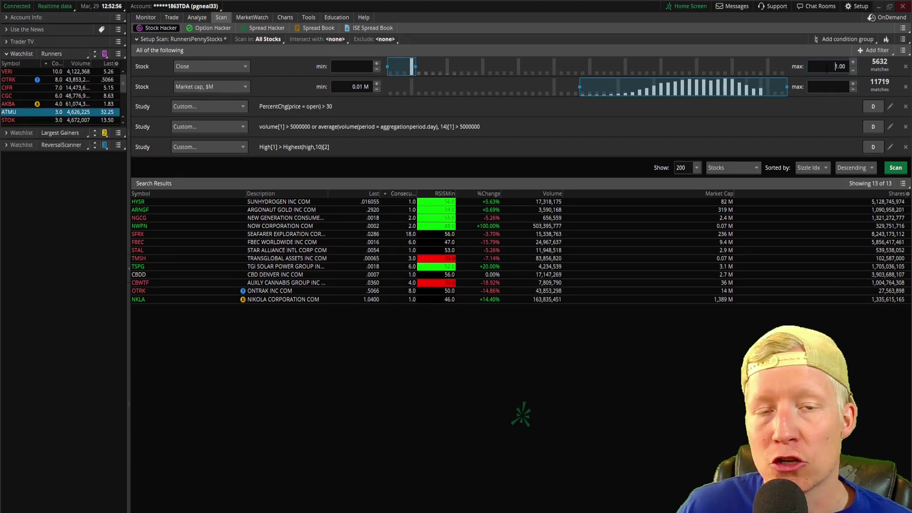
Load Personal (N - R) > RunnersPennyStocks into the watchlist and switch to Charts
left_click(76, 54)
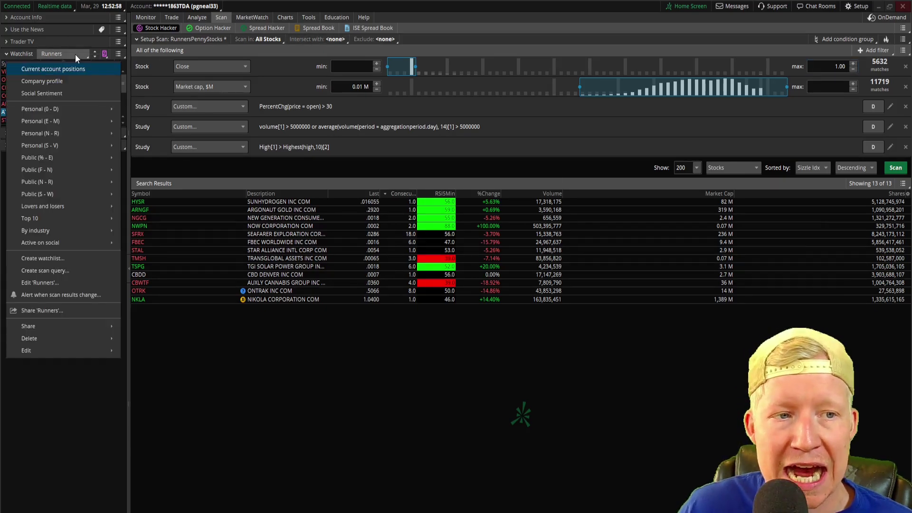
mouse_move(54, 135)
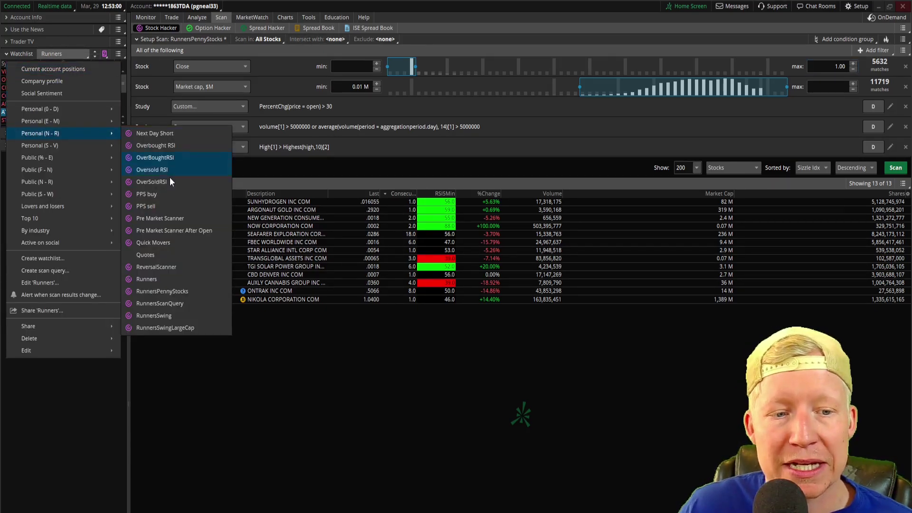
left_click(167, 293)
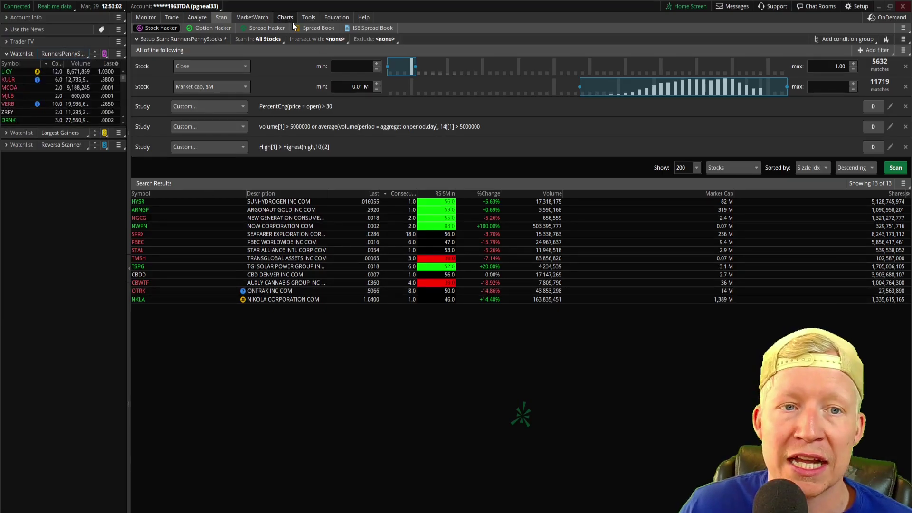
mouse_move(290, 19)
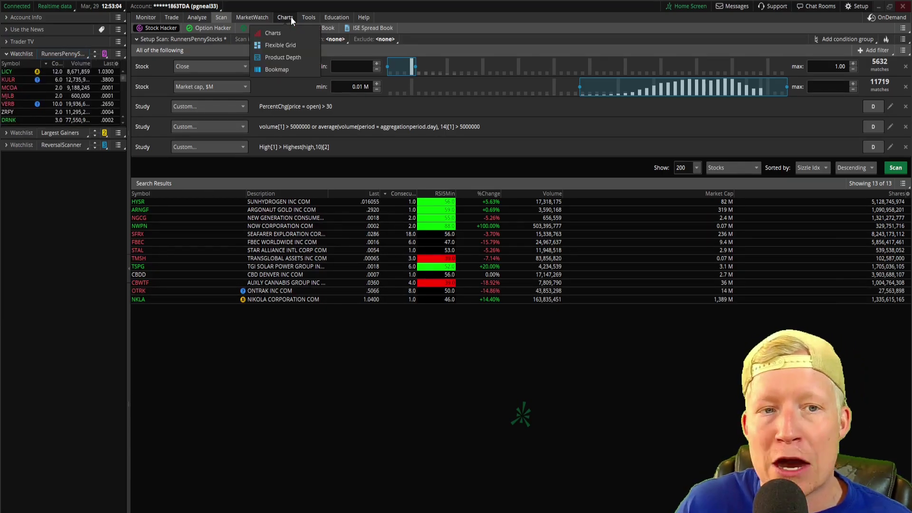
left_click(291, 16)
Chart the candidates LICY, KULR, MCOA, MJLB, VERB, ZRFY and DRNK in turn
left_click(13, 72)
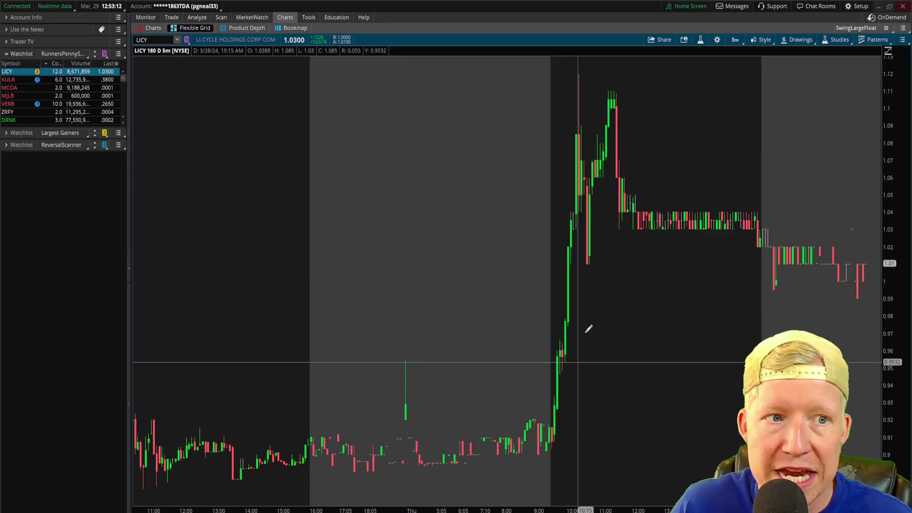
left_click(15, 80)
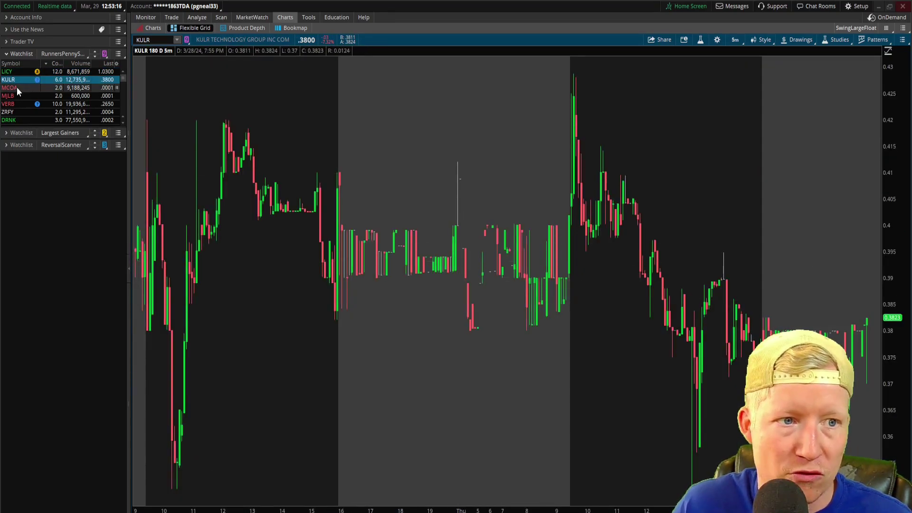
left_click(16, 87)
left_click(21, 95)
left_click(15, 101)
left_click(13, 112)
left_click(13, 119)
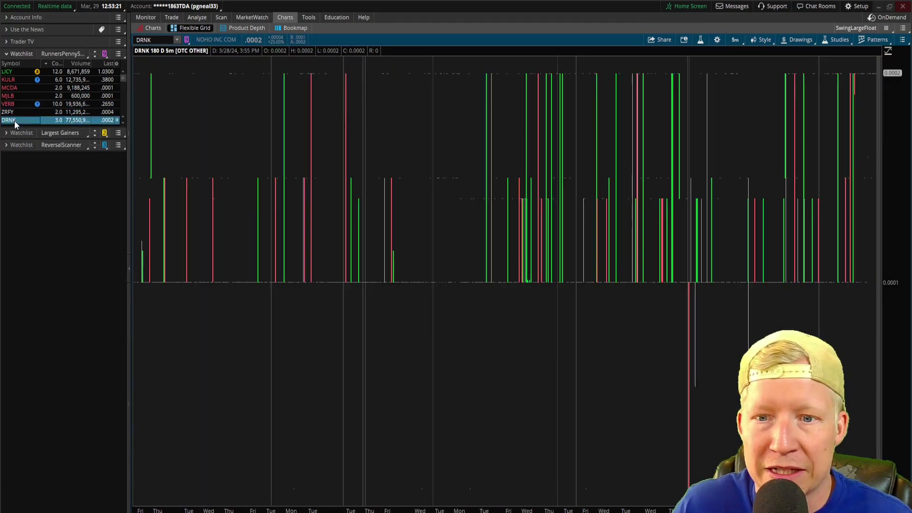
Chart OPTI, PHIL and PWDY, revisit LICY, then return to the Earnings scan results
scroll(15, 119, "down", 3)
left_click(16, 89)
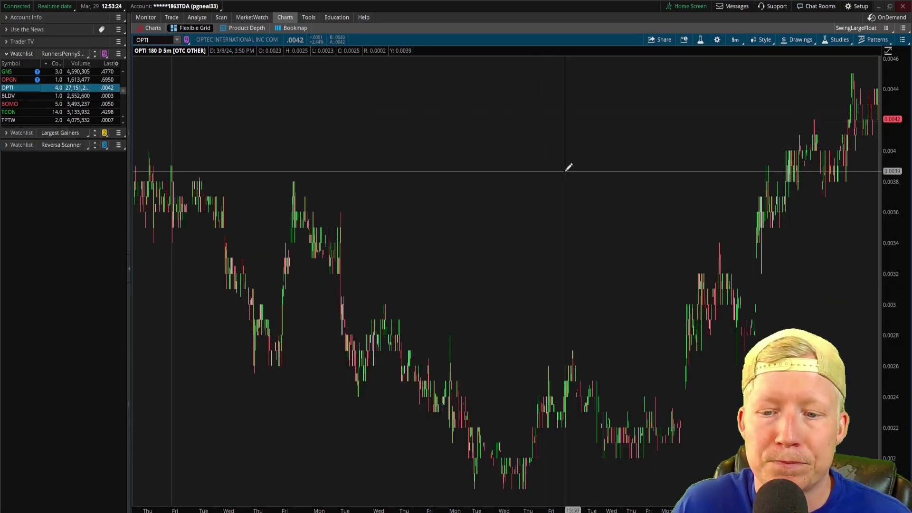
scroll(42, 108, "down", 3)
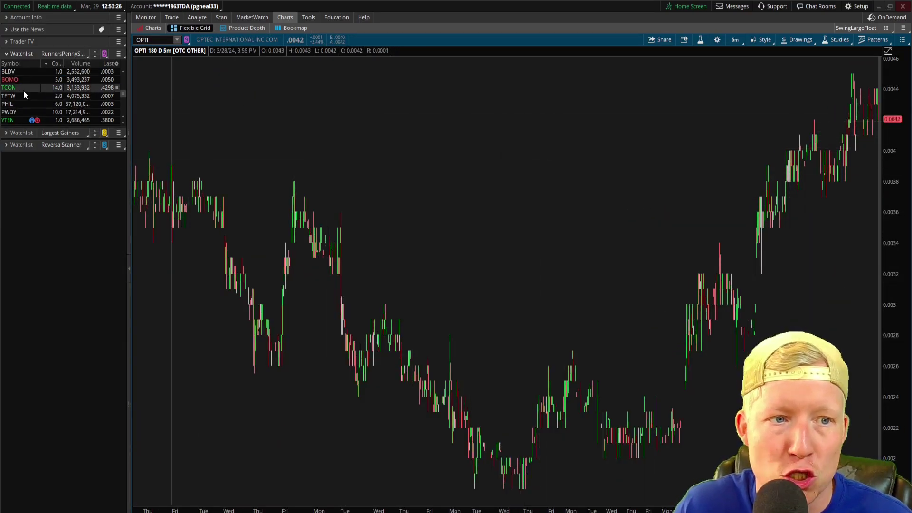
left_click(13, 103)
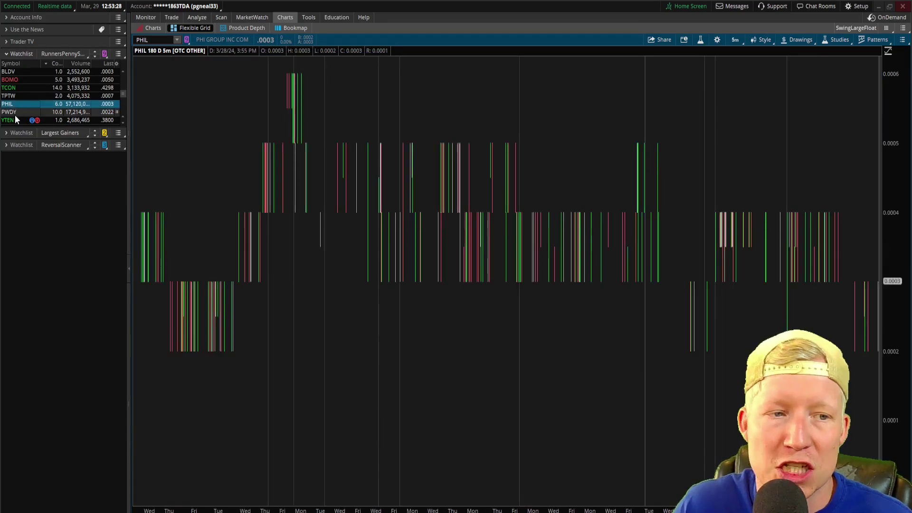
left_click(14, 114)
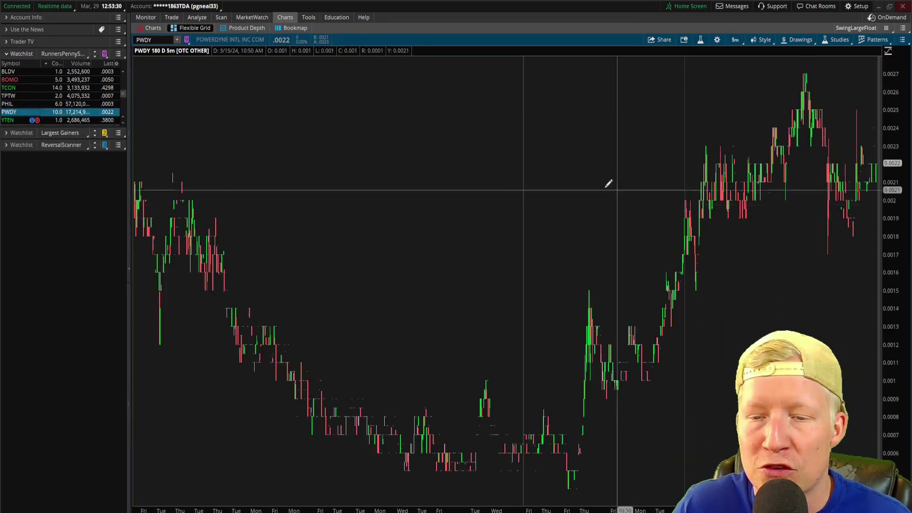
scroll(77, 107, "down", 5)
left_click(21, 72)
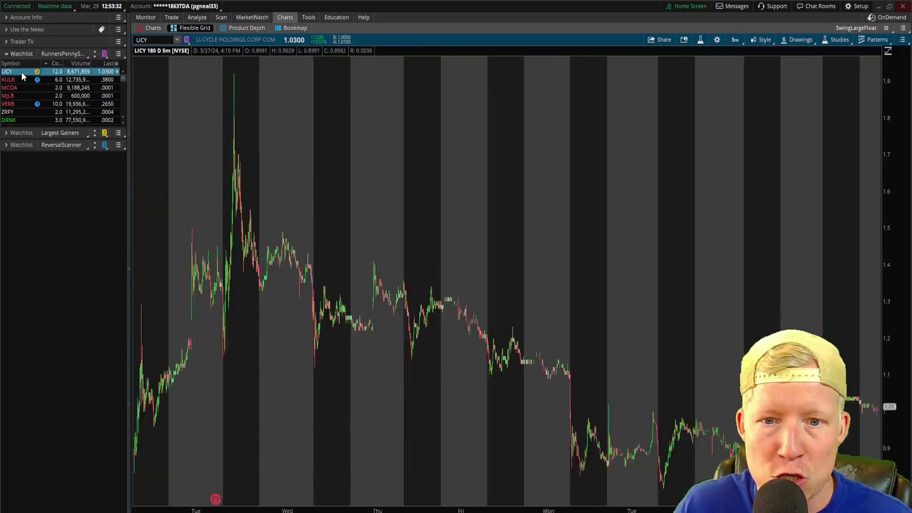
scroll(682, 285, "up", 5)
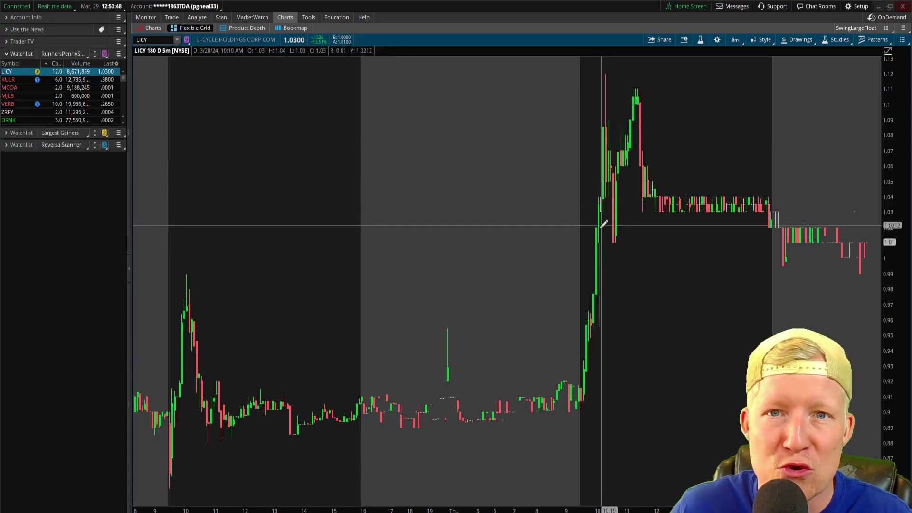
left_click(221, 17)
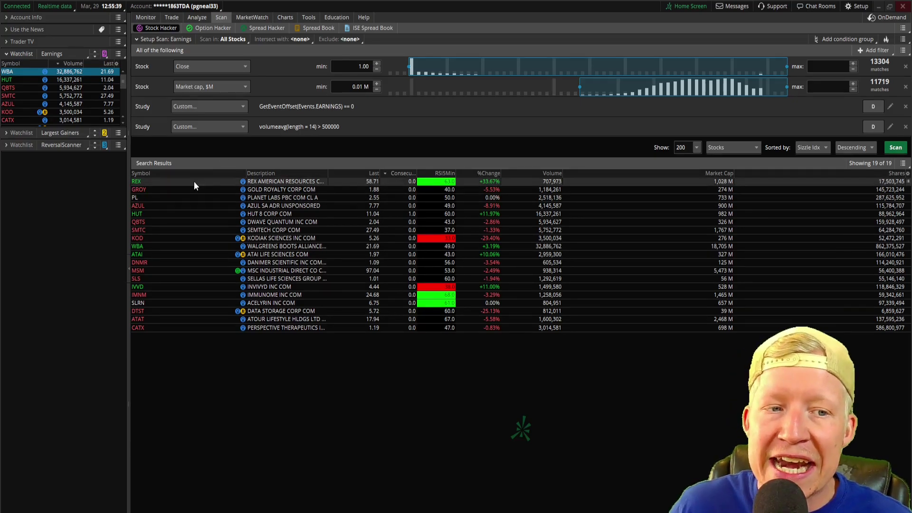
Chart earnings candidates HUT, zoomed into March 26–28, and QBTS
left_click(285, 17)
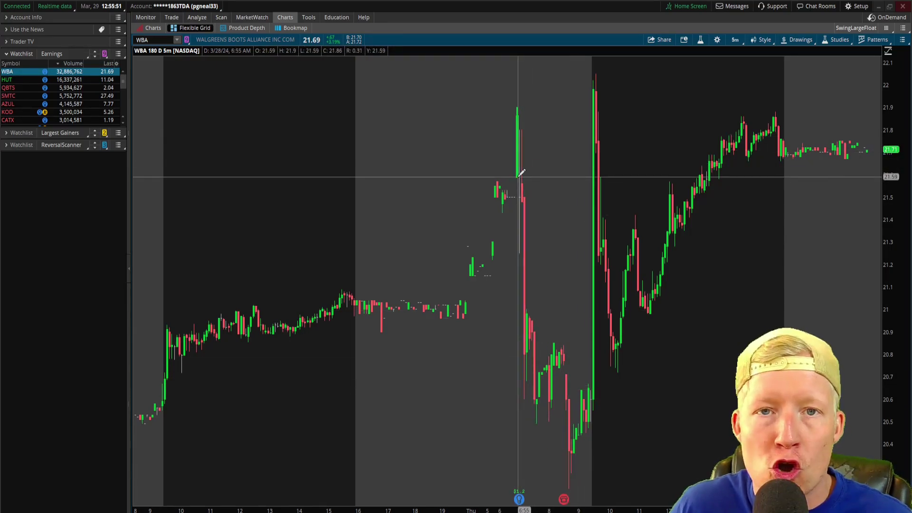
left_click(16, 79)
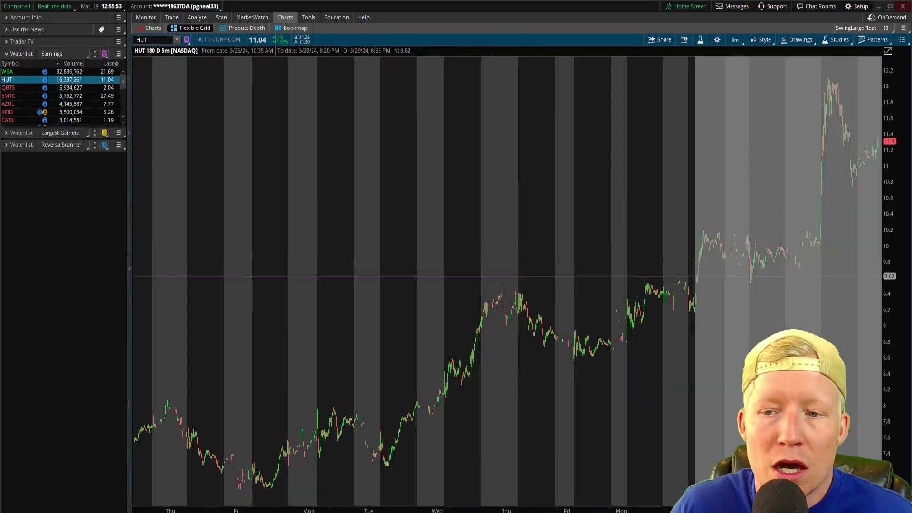
left_click_drag(694, 276, 684, 256)
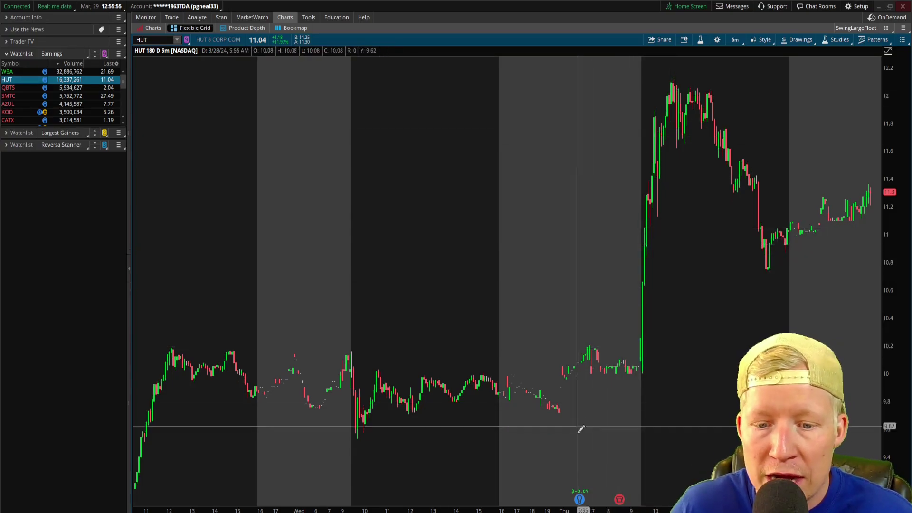
left_click(9, 88)
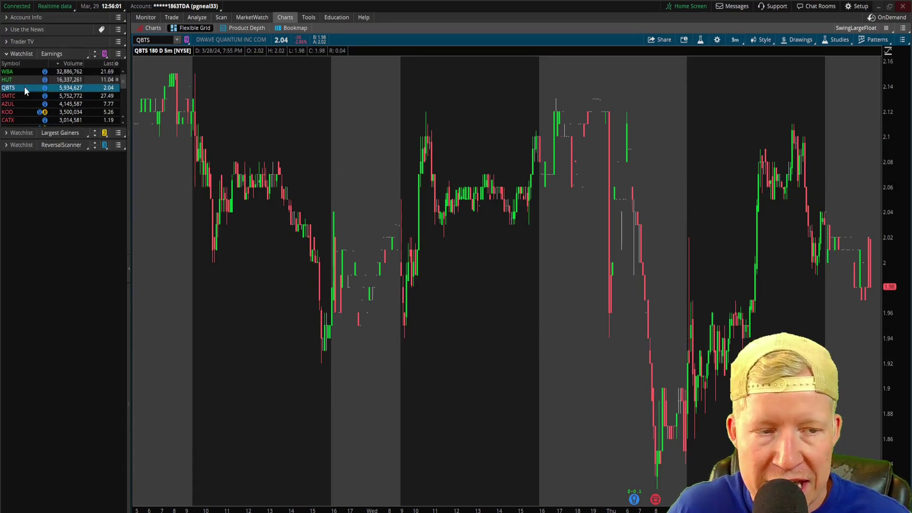
Chart NVDA zoomed around its earnings jump, then return to the Pre Market Scanner results
left_click(157, 40)
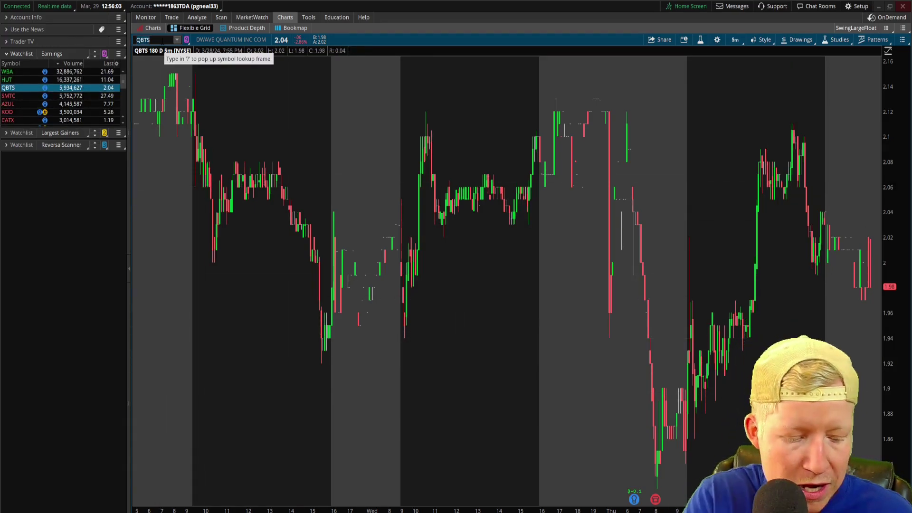
type("NVDA")
key("Return")
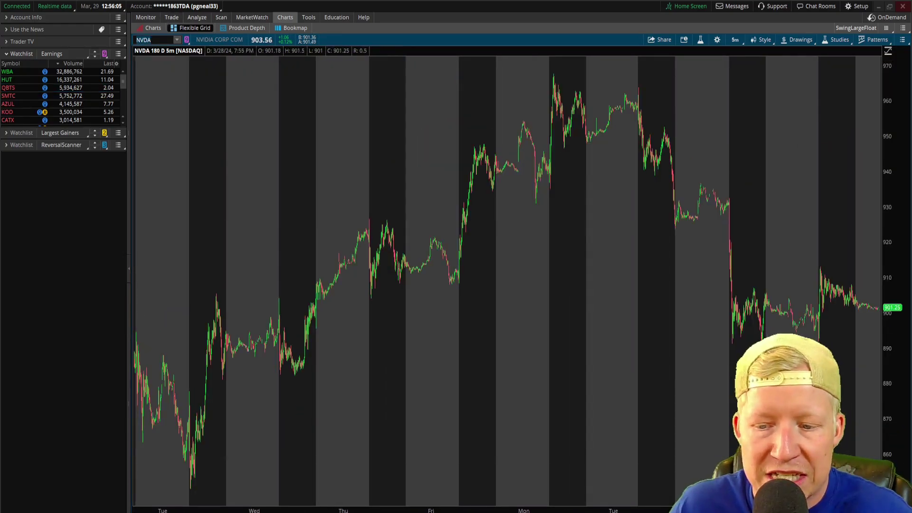
scroll(507, 275, "left", 15)
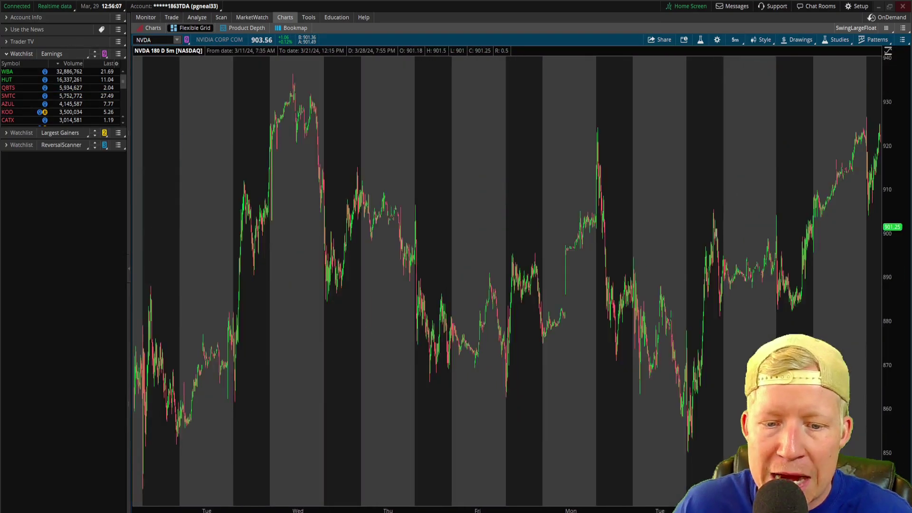
scroll(507, 276, "right", 5)
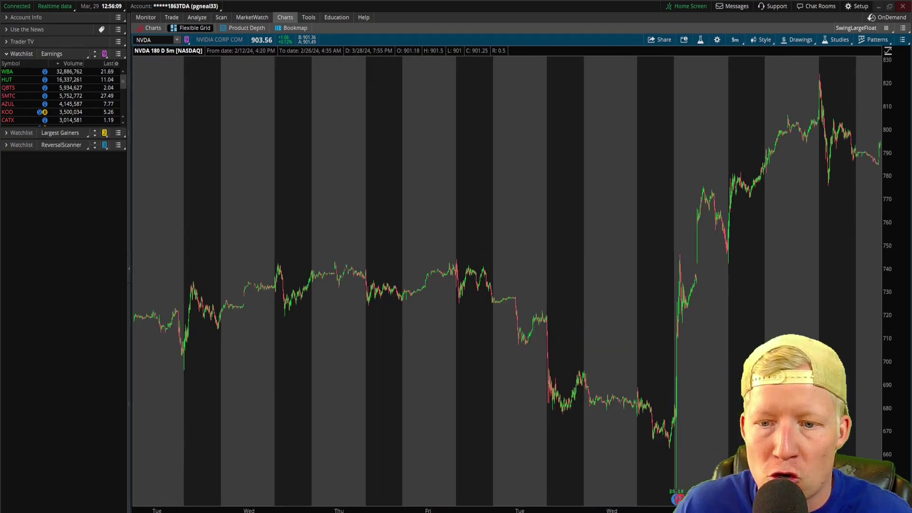
left_click_drag(591, 396, 718, 387)
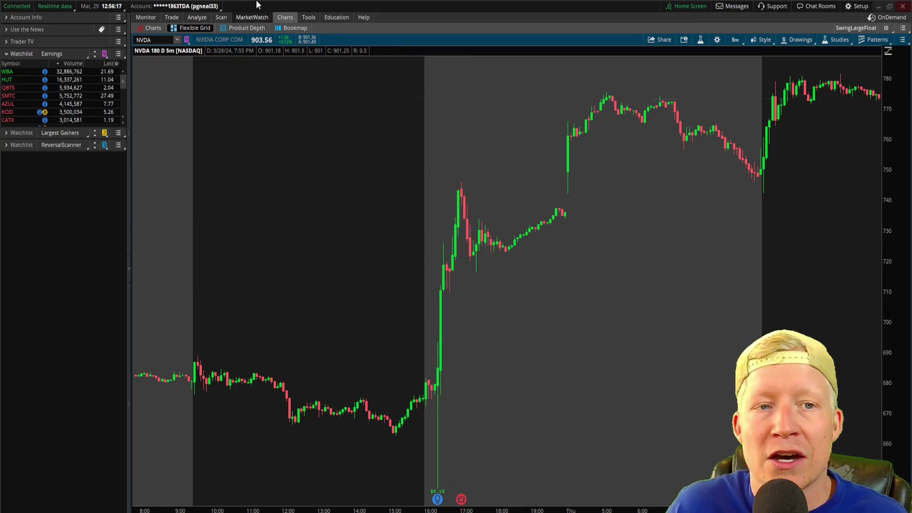
left_click(221, 17)
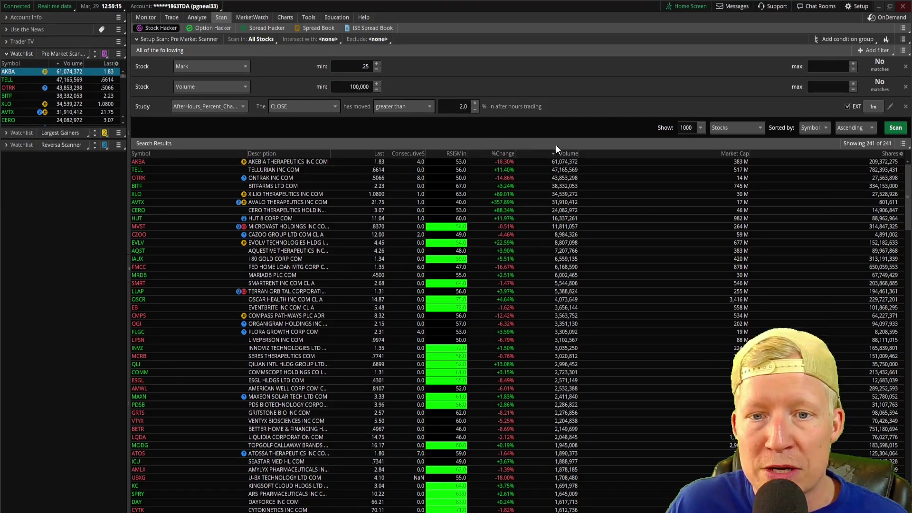
Chart AKBA, OTRK, BITF, XLO and AVTX, zooming AKBA, OTRK and XLO into recent days
left_click(283, 18)
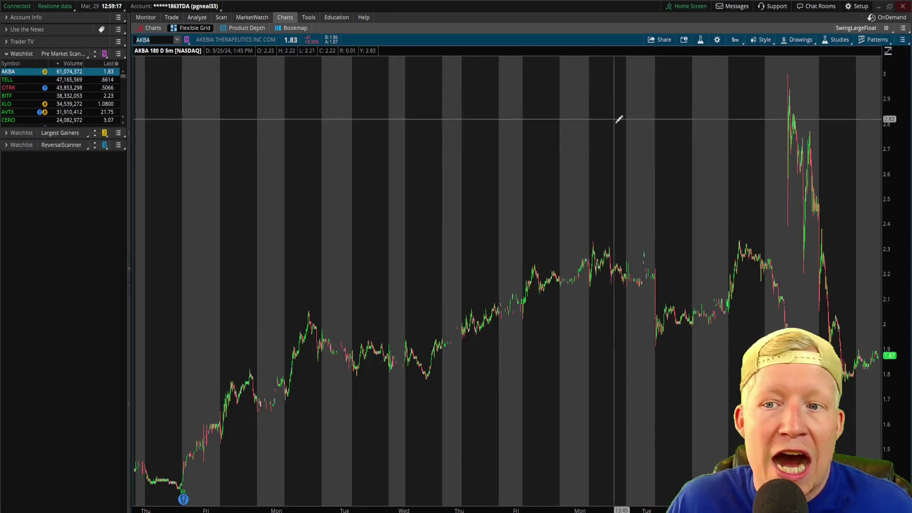
left_click_drag(655, 230, 760, 255)
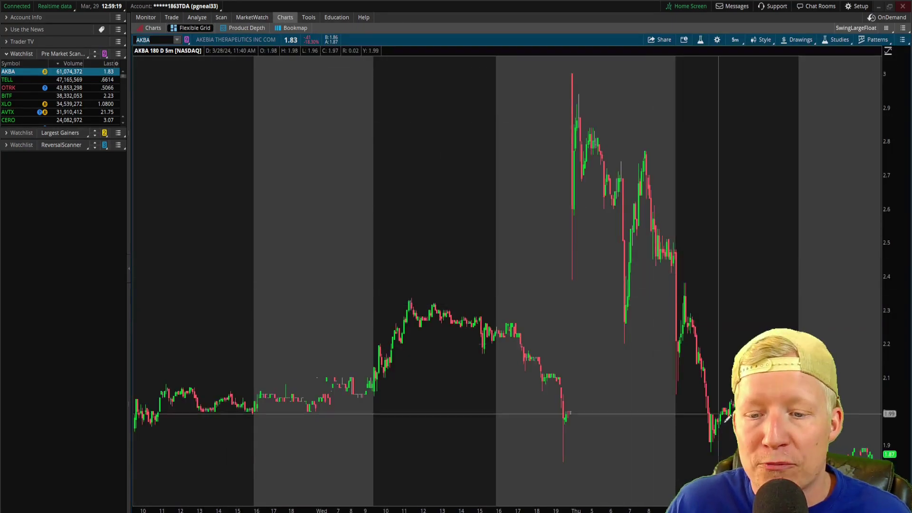
left_click(24, 88)
left_click_drag(736, 291, 843, 291)
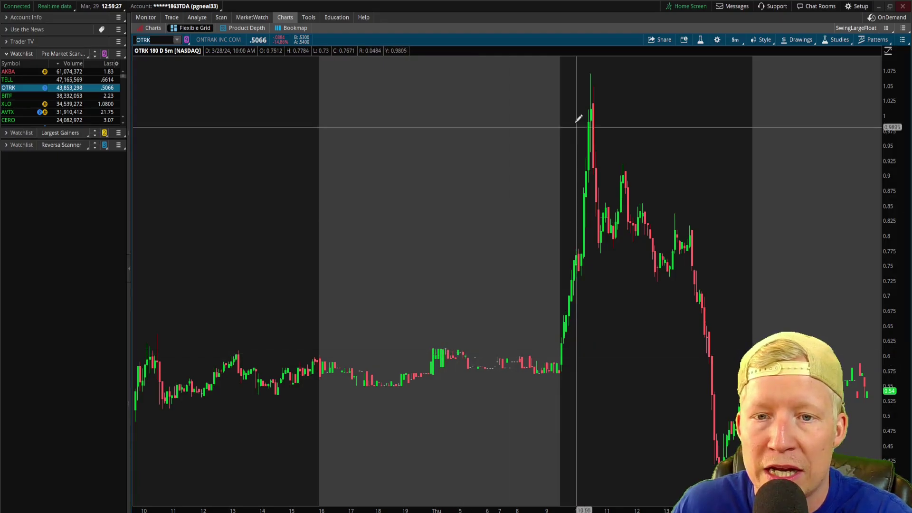
left_click(13, 96)
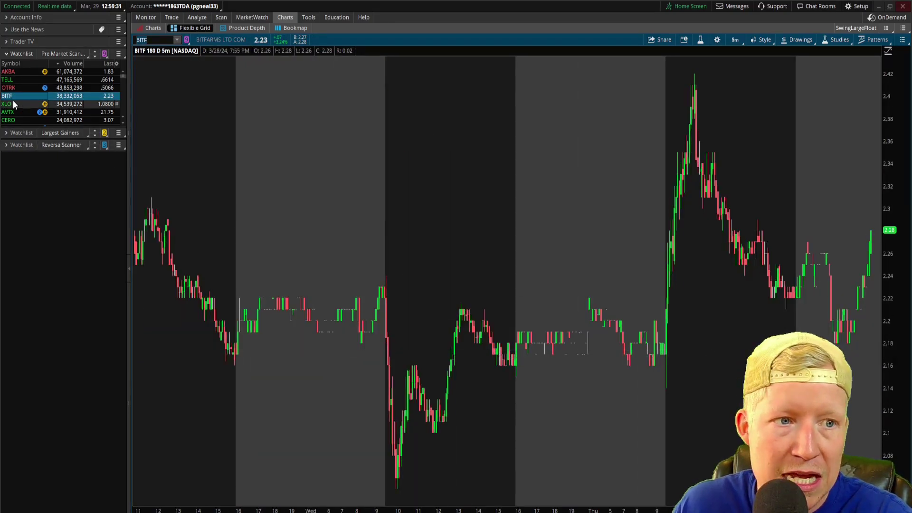
left_click(13, 103)
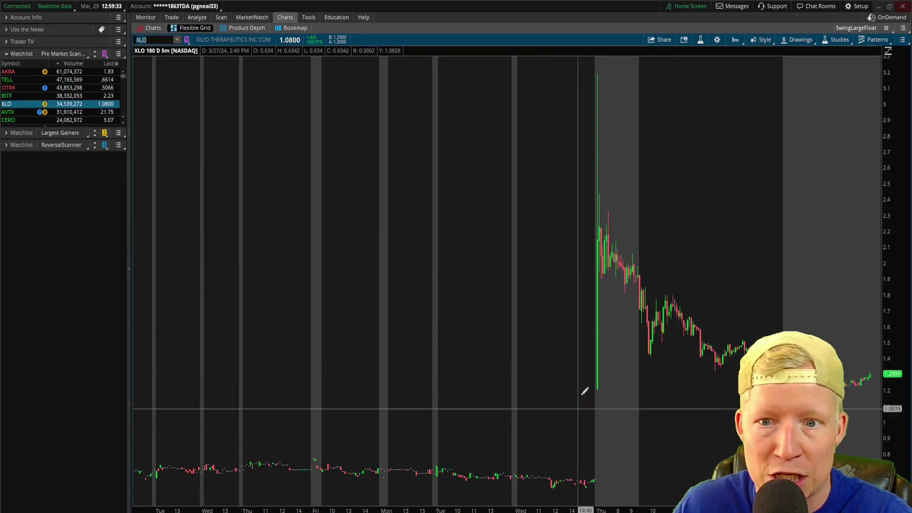
left_click_drag(382, 510, 854, 510)
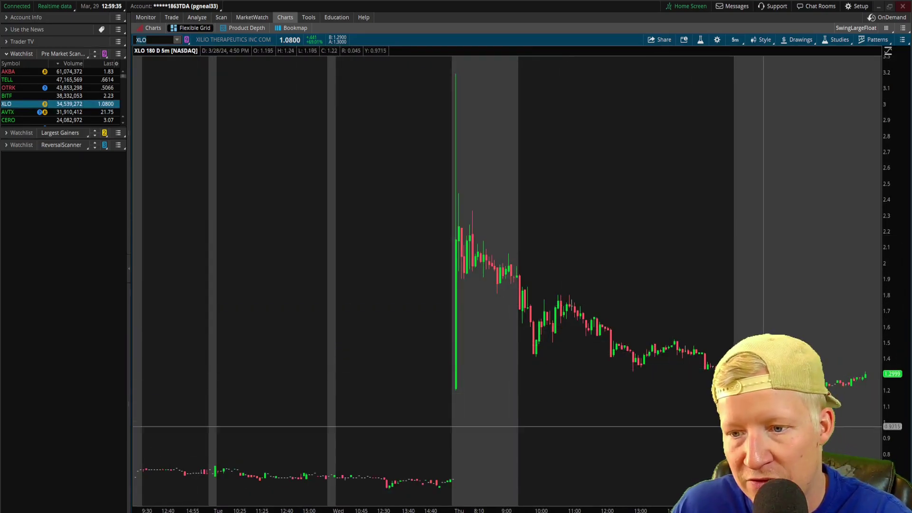
left_click(56, 112)
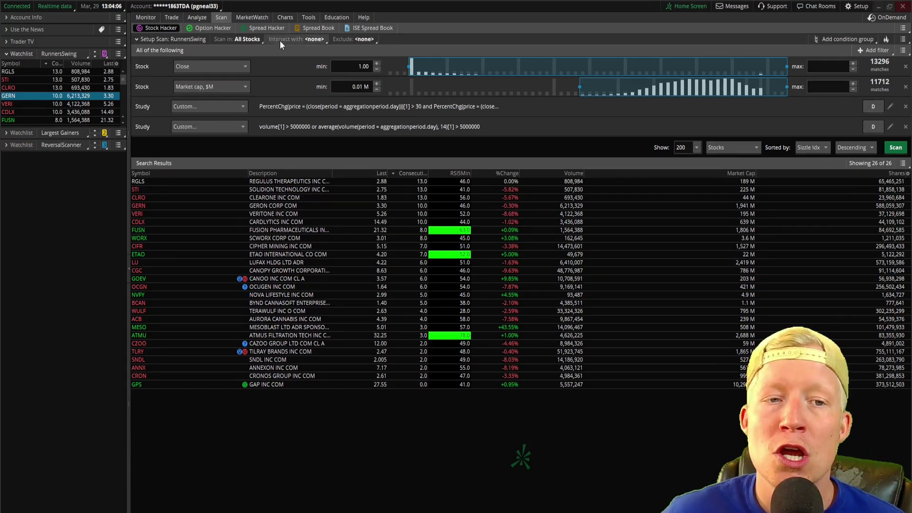
Chart the RunnersSwing candidates GERN, RGLS, STI and CLRO from the watchlist
left_click(286, 18)
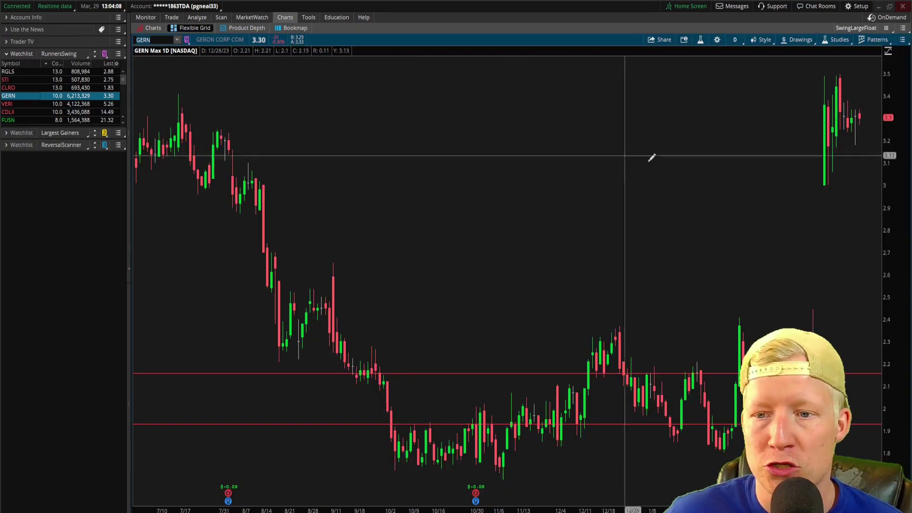
scroll(673, 216, "up", 3)
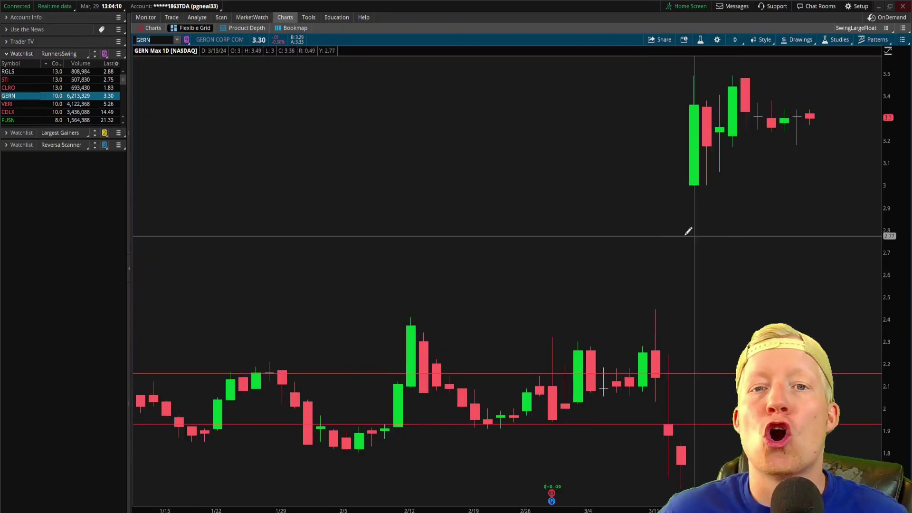
left_click(19, 73)
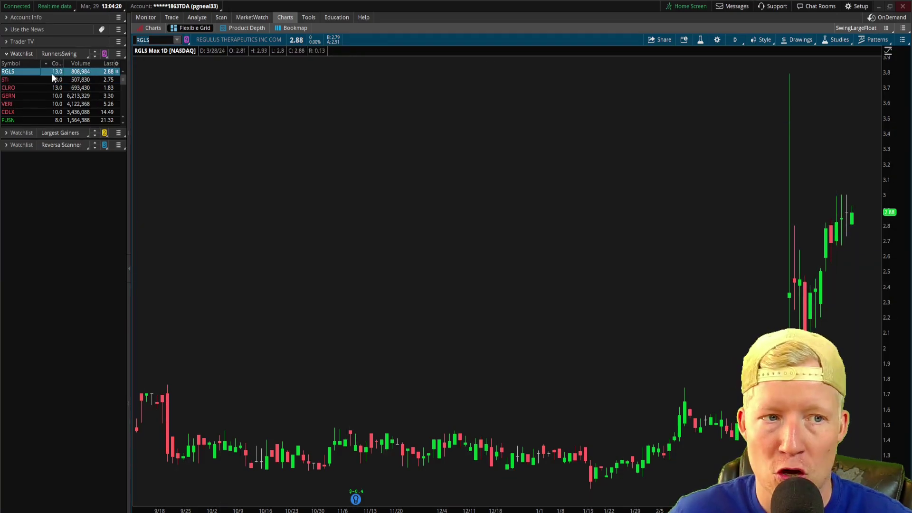
left_click(16, 79)
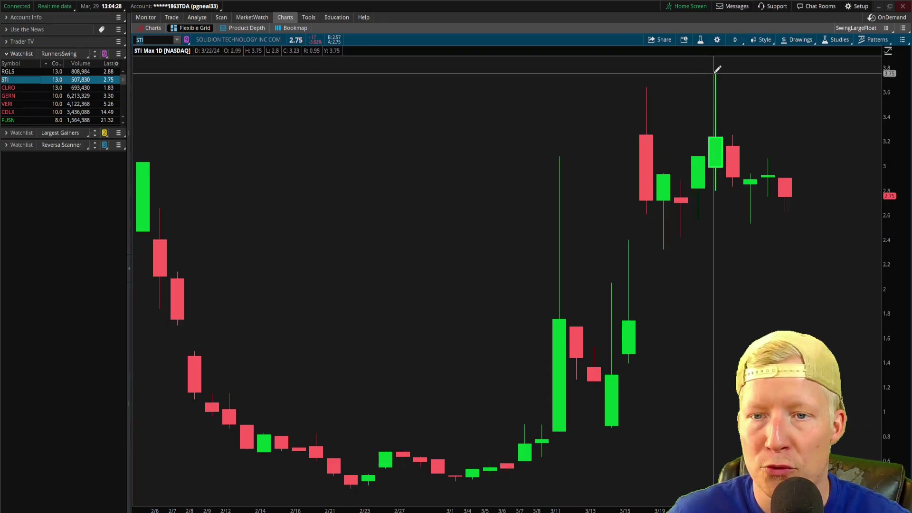
left_click(21, 88)
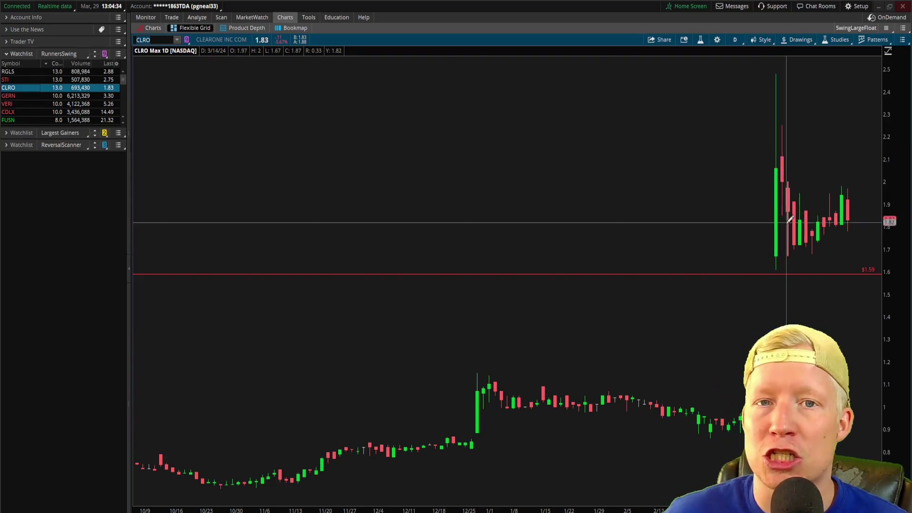
Remove CLRO's red $1.59 line and go back to the scan results
right_click(767, 274)
left_click(813, 320)
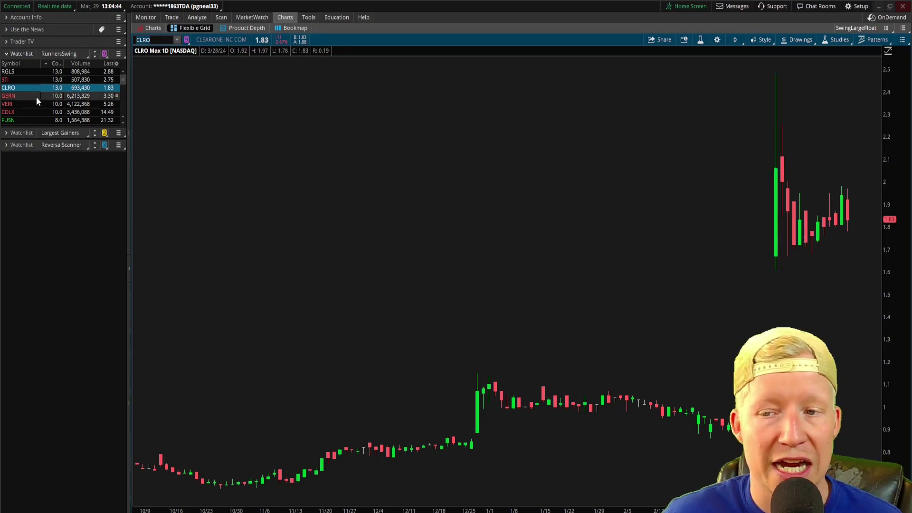
left_click(226, 21)
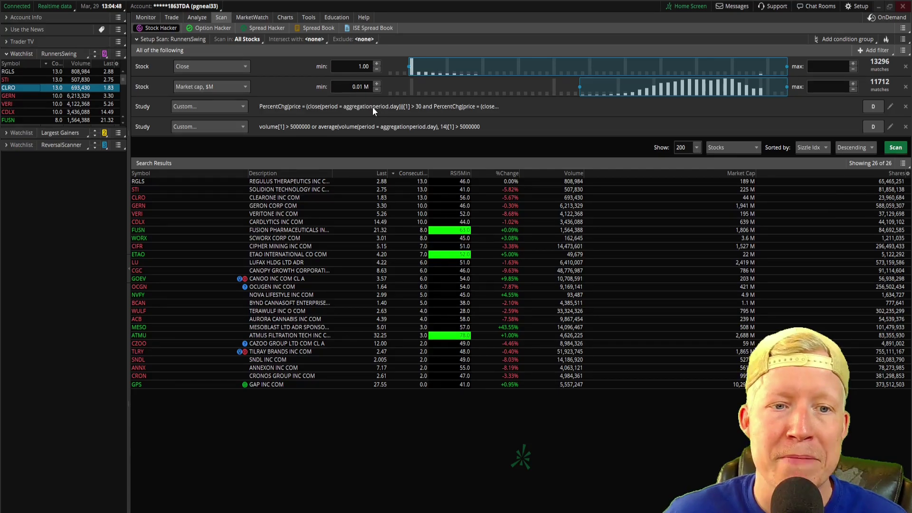
Flip through the RGLS, STI, GERN and VERI charts, zooming in with the scroll wheel
left_click(286, 18)
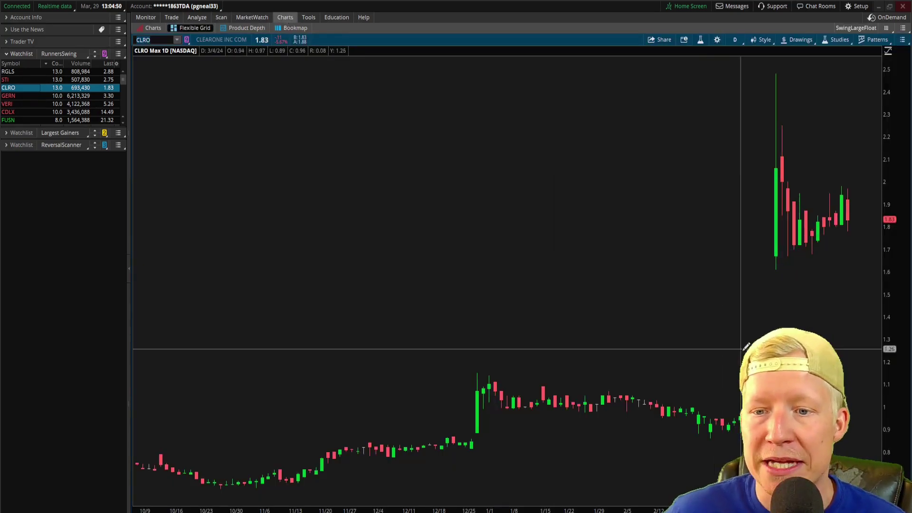
left_click(17, 72)
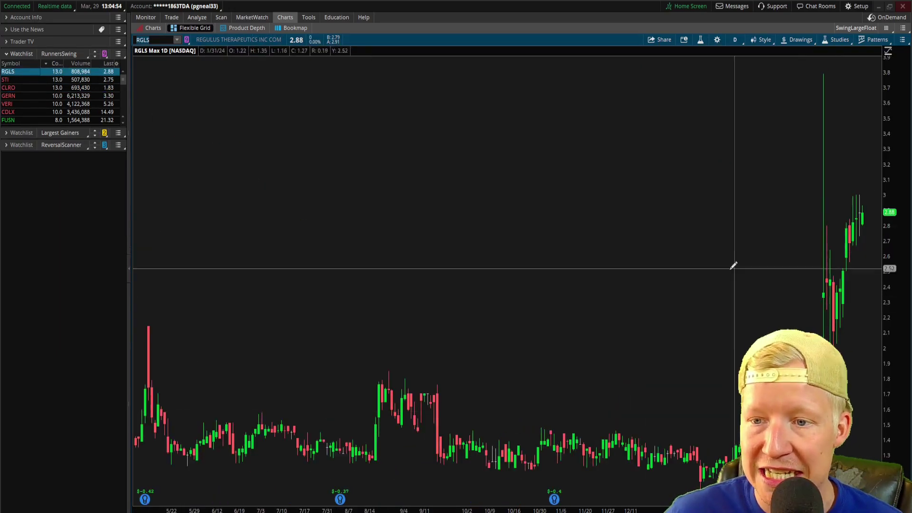
scroll(734, 265, "up", 5)
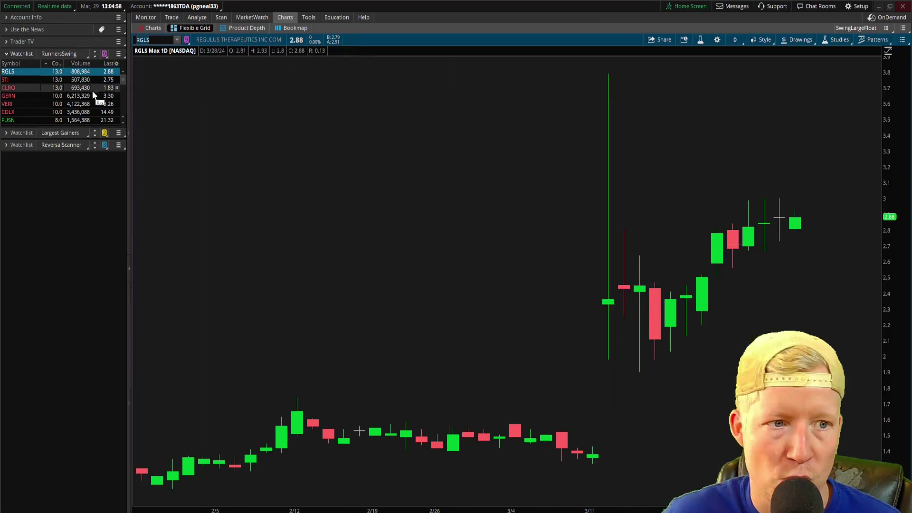
left_click(29, 80)
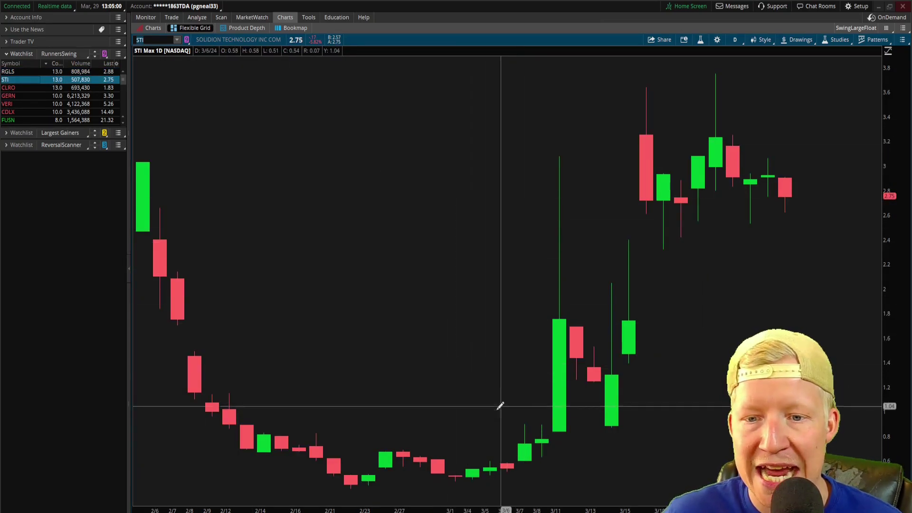
left_click(17, 97)
left_click(27, 105)
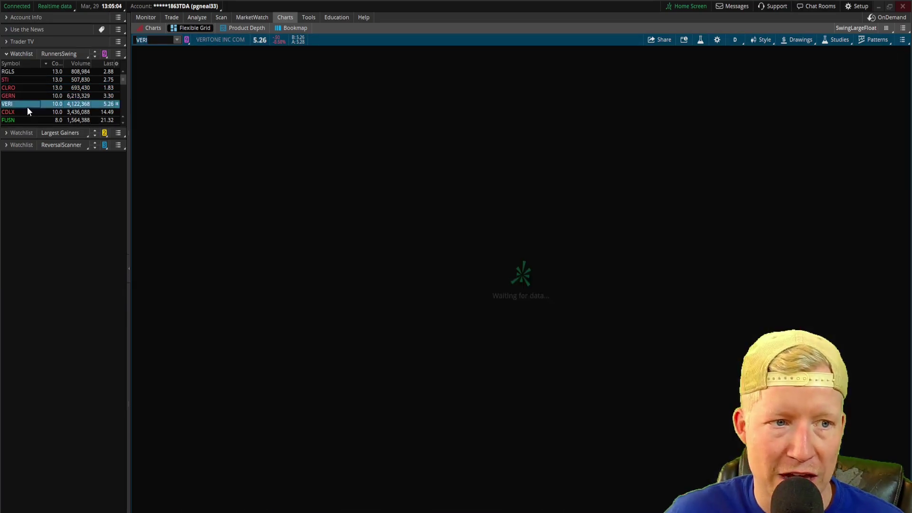
scroll(619, 309, "up", 10)
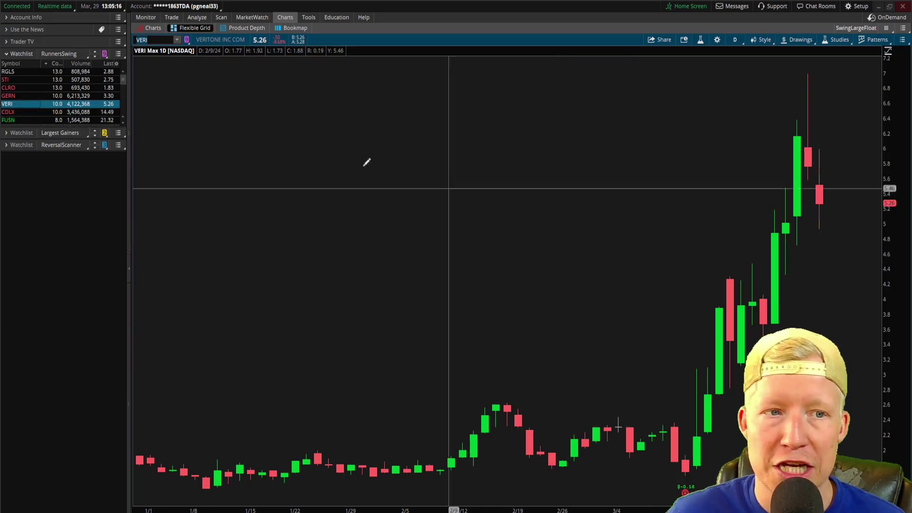
Revisit the RGLS, GERN and VERI charts, then return to the Scan page
left_click(17, 95)
key("Up")
key("Up")
key("Up")
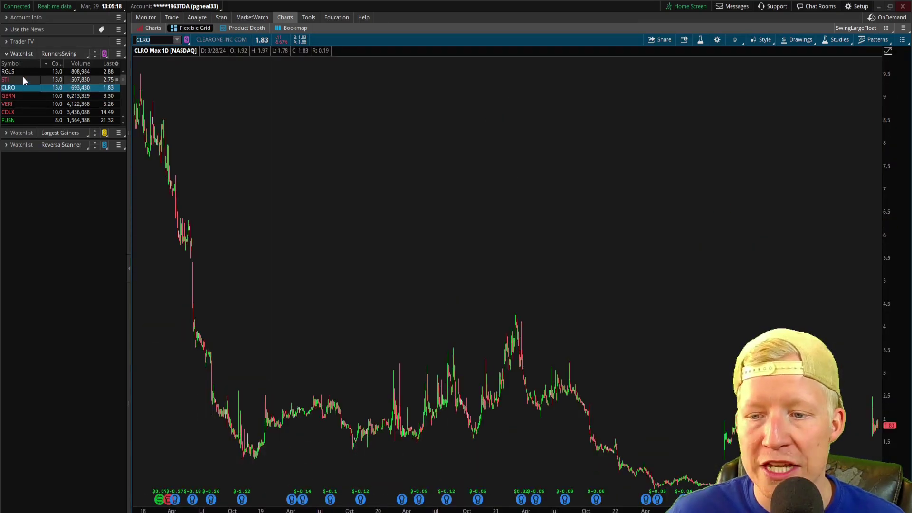
left_click(25, 97)
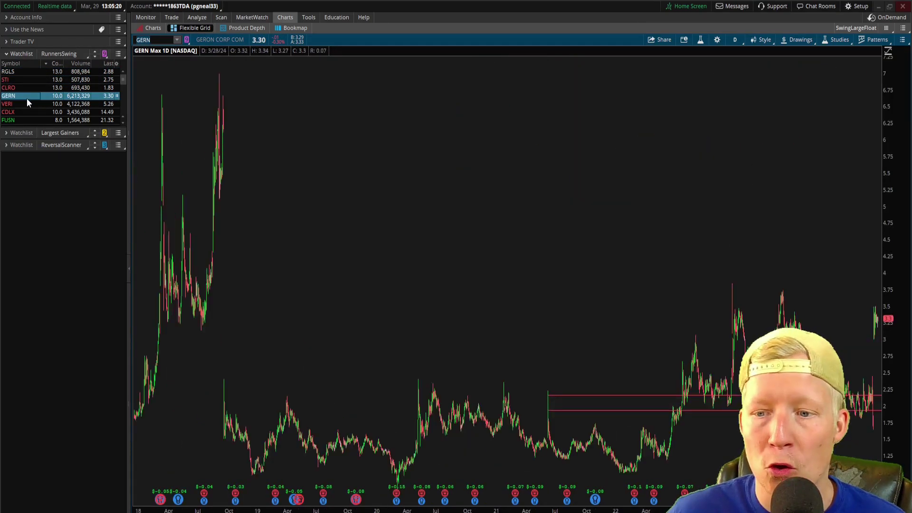
left_click(28, 105)
scroll(714, 258, "up", 5)
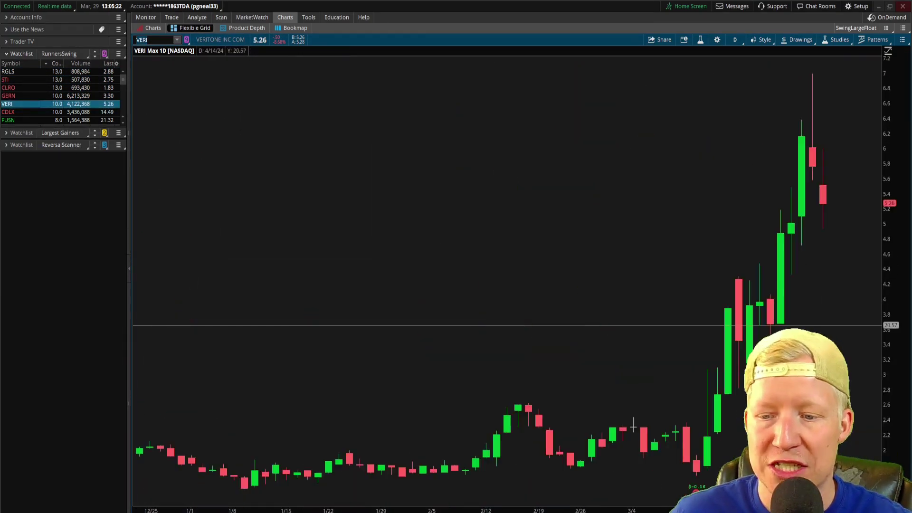
left_click(228, 18)
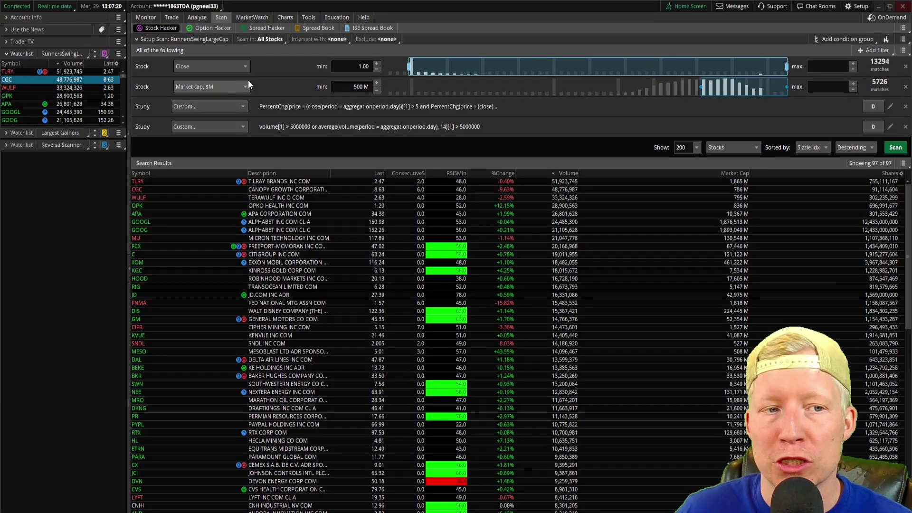
Edit the Market cap minimum, then chart TLRY zoomed to 11/13 through 3/27
left_click(370, 86)
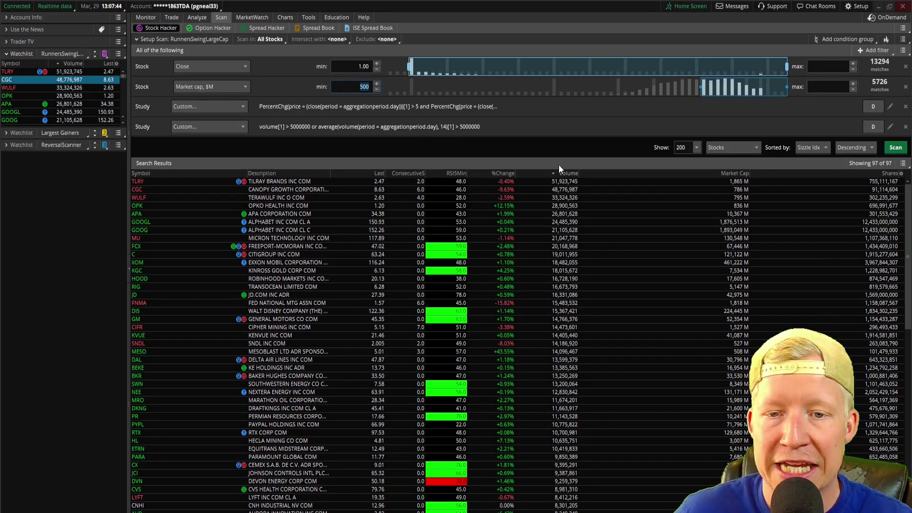
left_click(290, 15)
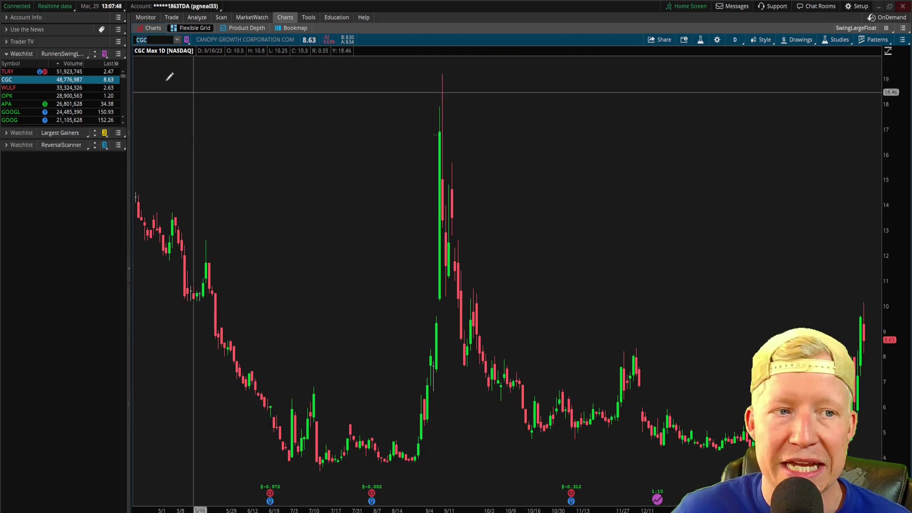
left_click(14, 72)
left_click_drag(603, 323, 874, 323)
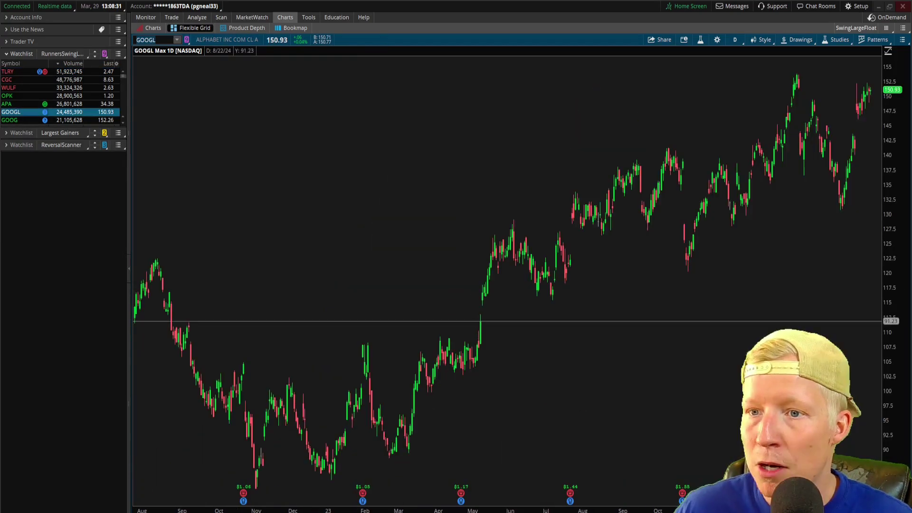
Zoom into the GOOGL chart, then chart Micron and Citigroup from the watchlist
mouse_move(681, 270)
left_mouse_down()
mouse_move(903, 271)
mouse_move(718, 321)
left_mouse_up()
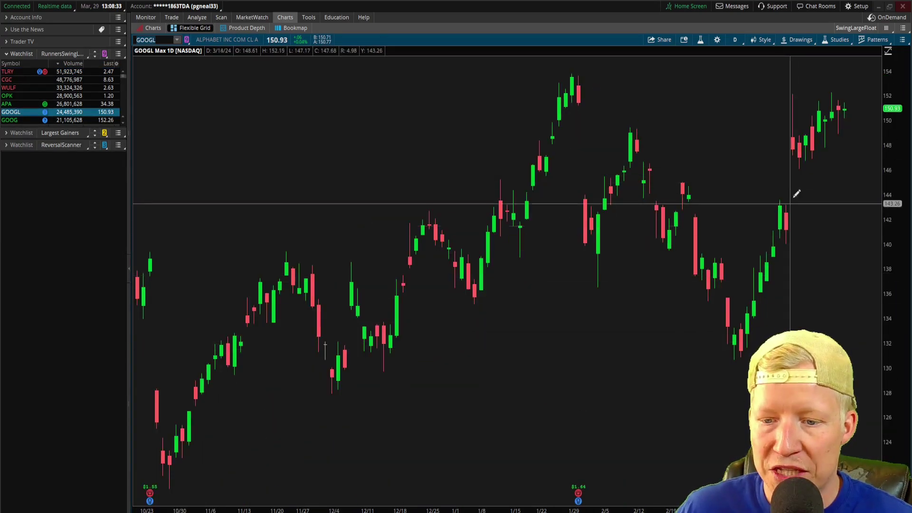
scroll(16, 102, "down", 3)
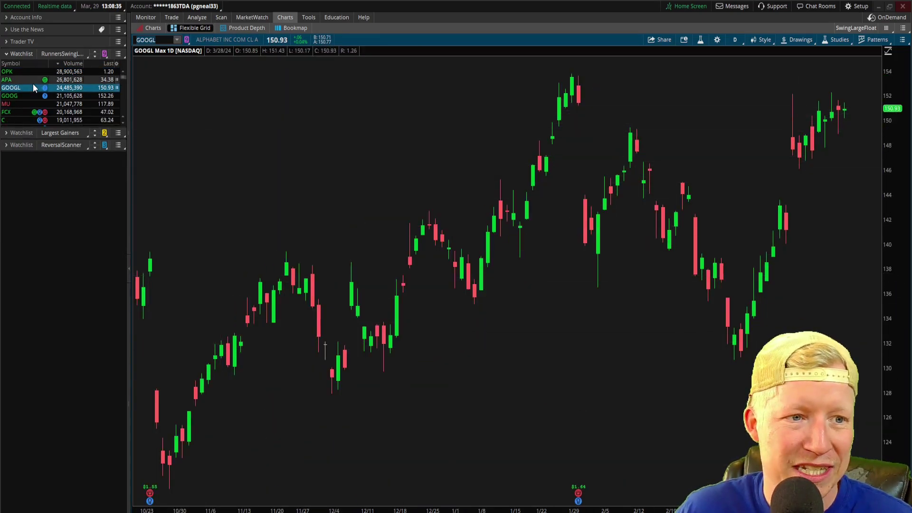
left_click(13, 105)
scroll(700, 255, "up", 10)
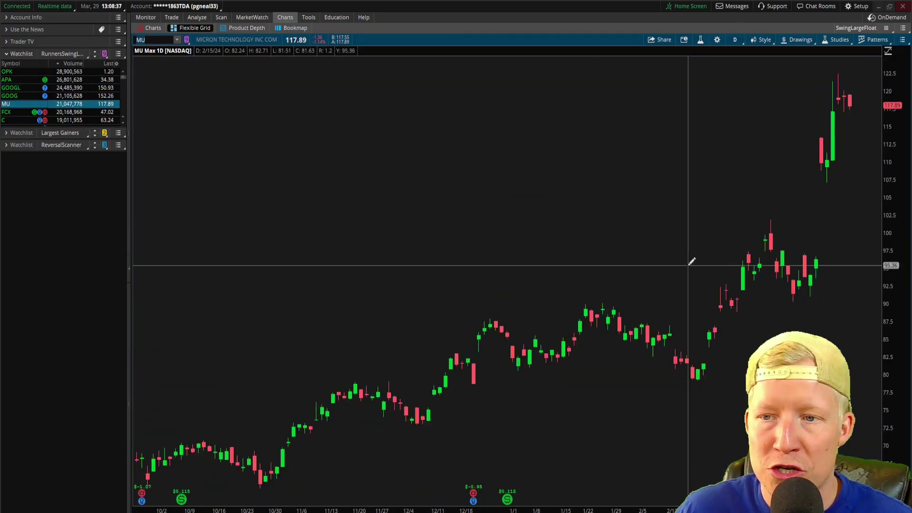
left_click(28, 120)
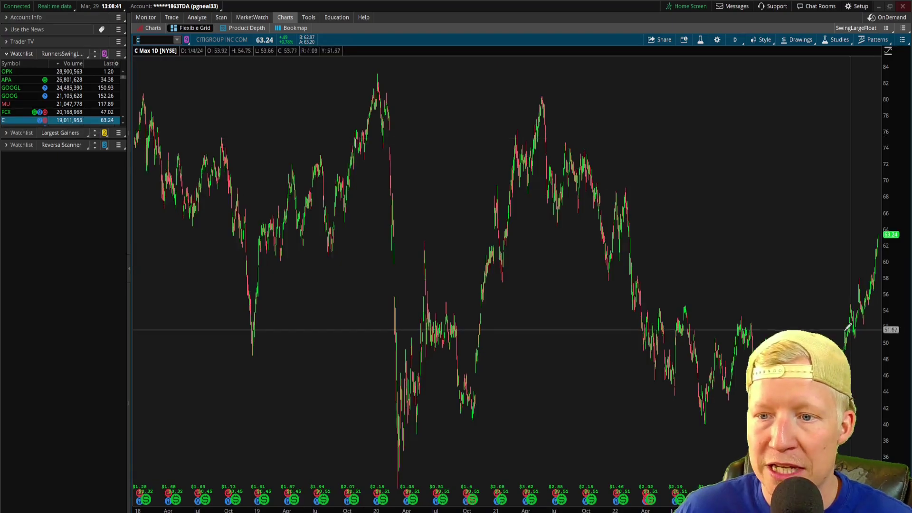
scroll(591, 315, "up", 8)
Load the JPMorgan chart by entering JPM in the symbol box
left_click(140, 40)
type("JPMM")
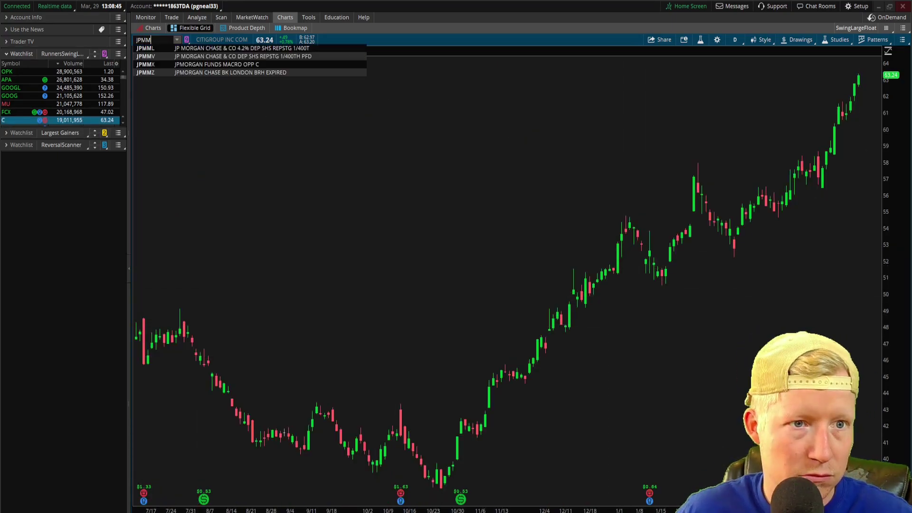
key("Return")
scroll(576, 156, "up", 6)
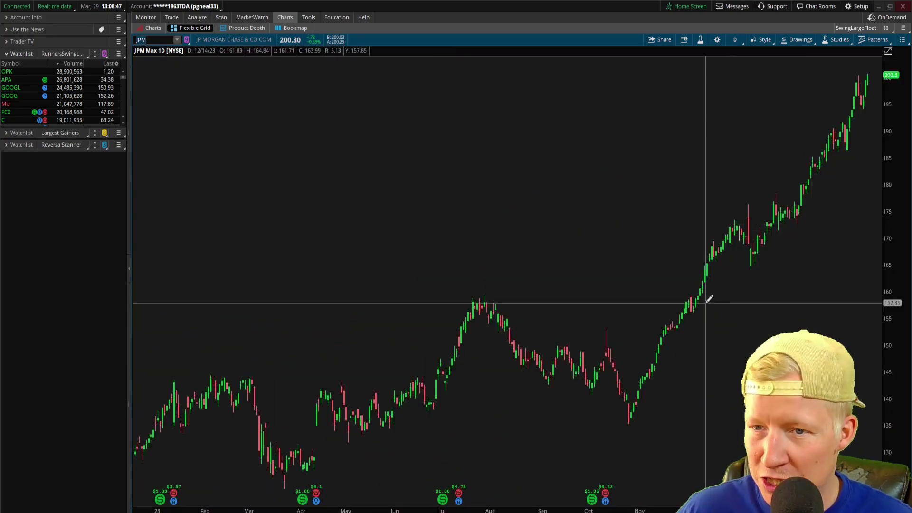
scroll(867, 171, "down", 5)
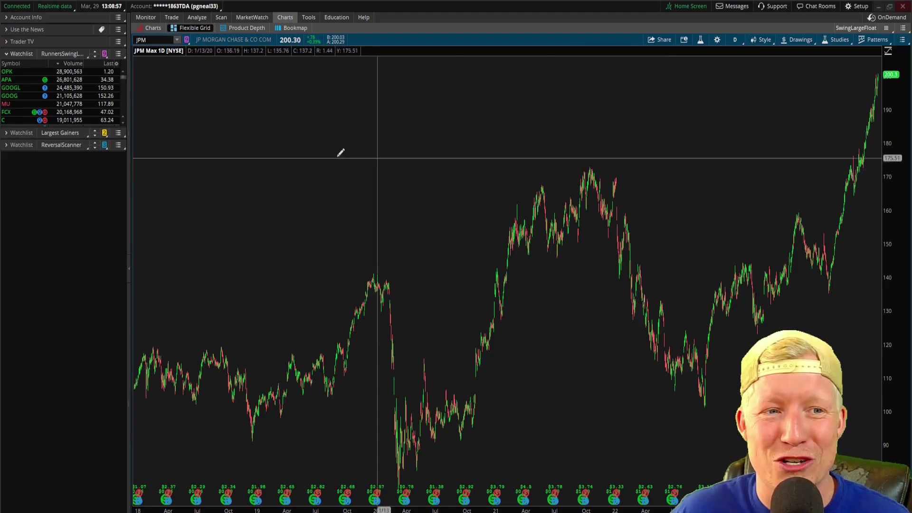
Switch back to Citigroup, then reload JPM and zoom into its recent range
left_click(16, 123)
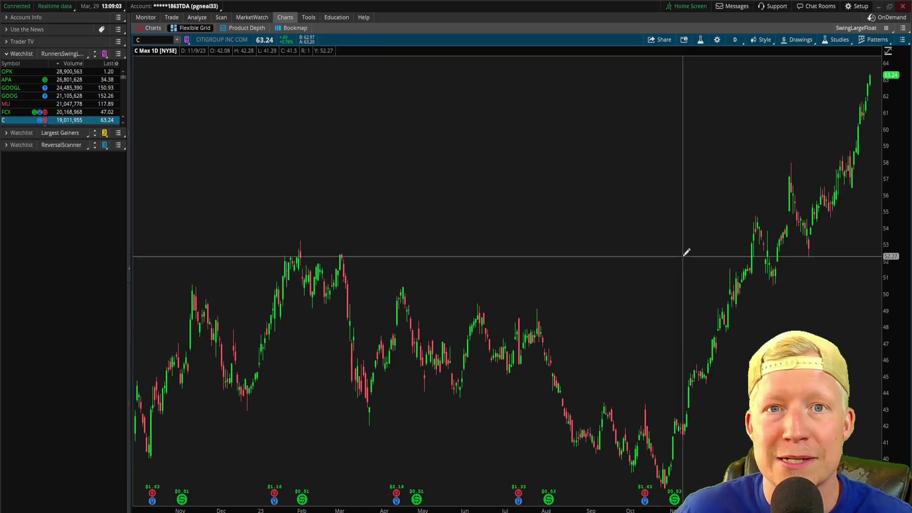
scroll(606, 319, "up", 3)
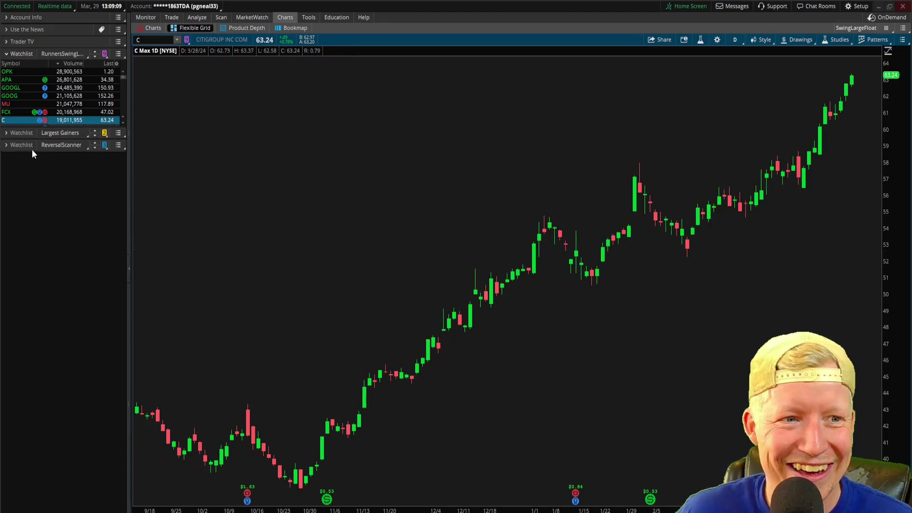
type("JP")
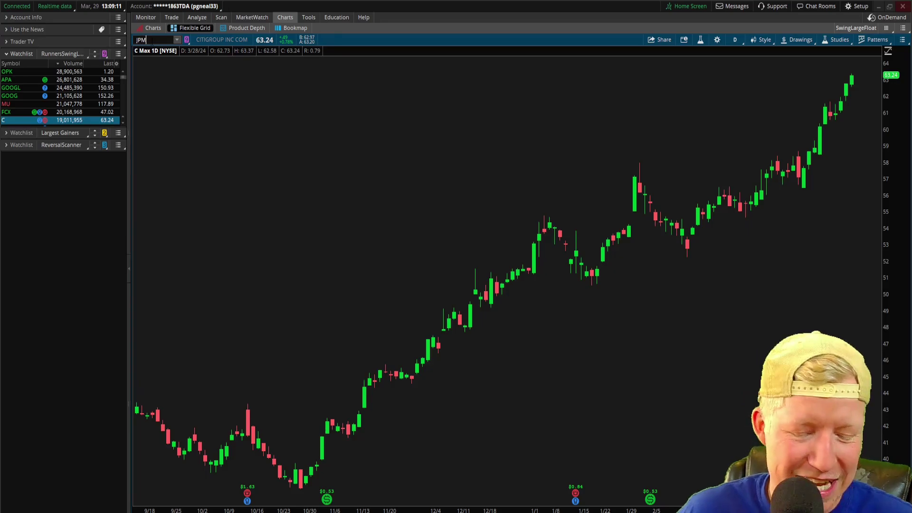
type("M")
key("Return")
left_click_drag(869, 190, 661, 350)
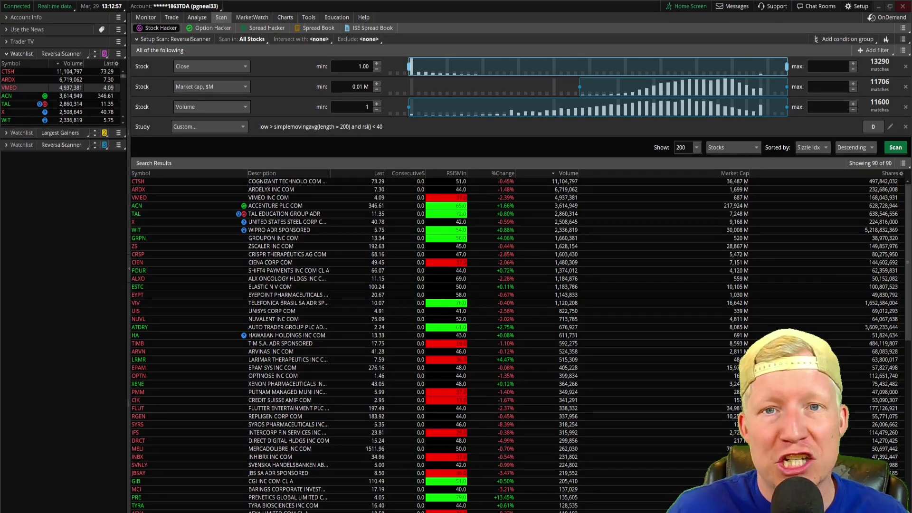
Chart CTSH from the reversal list, checking the scan results briefly in between
left_click(285, 17)
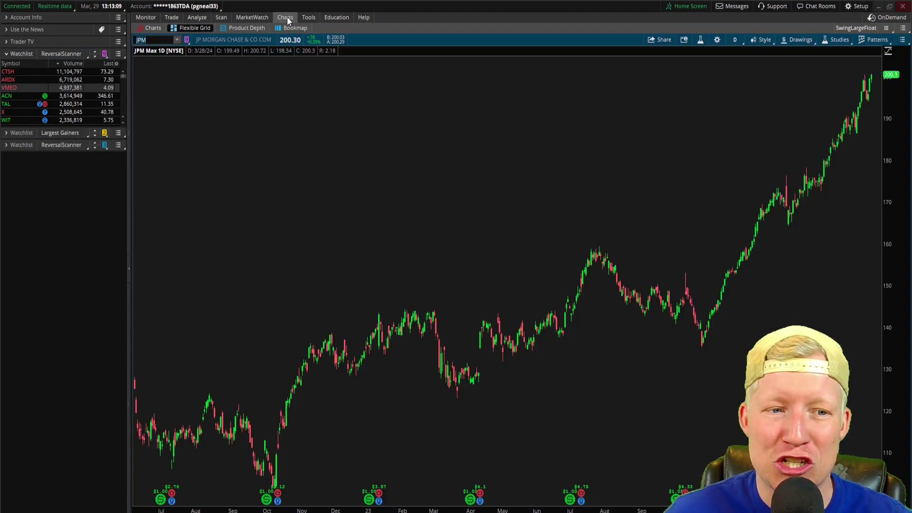
left_click(13, 73)
scroll(624, 258, "up", 10)
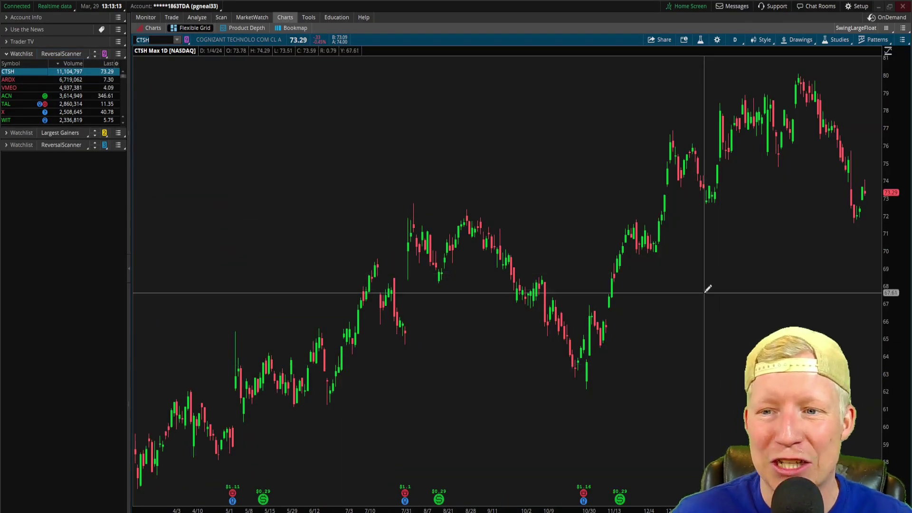
scroll(475, 237, "down", 5)
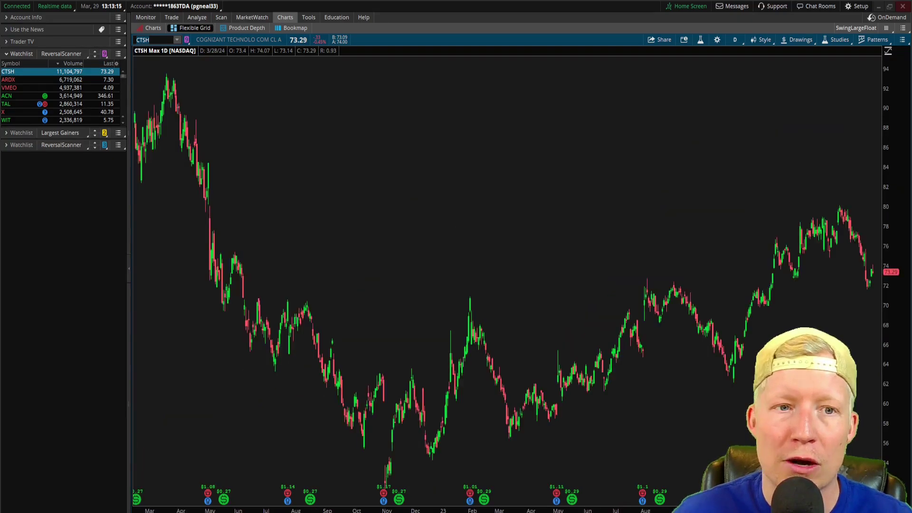
left_click(222, 17)
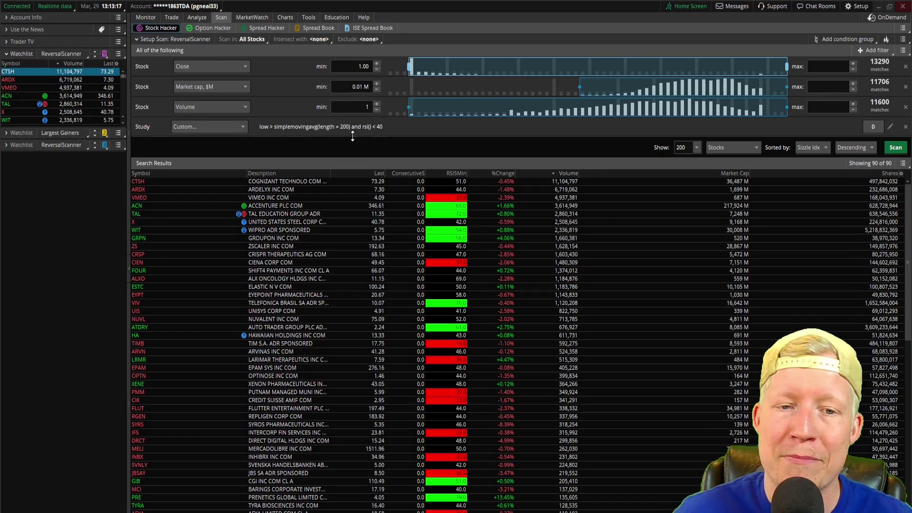
left_click(286, 18)
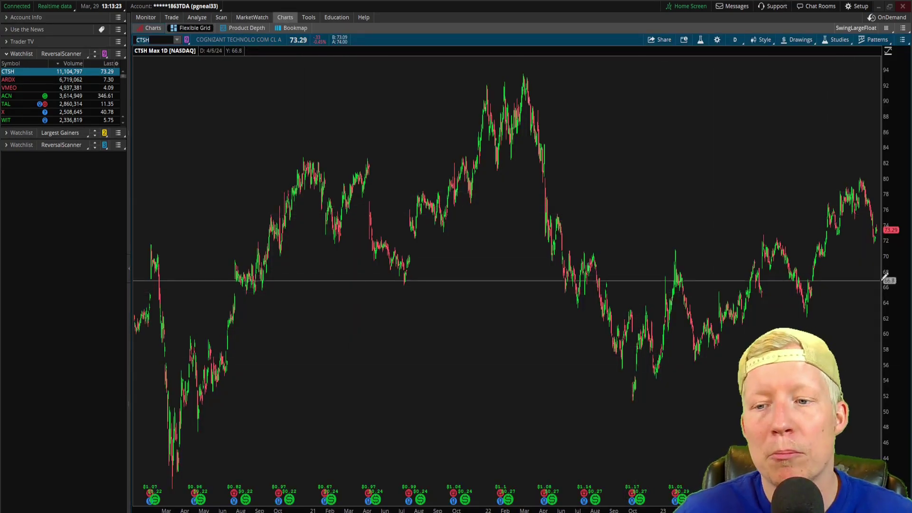
Review the ARDX and VMEO charts, zooming with the scroll wheel
left_click(26, 79)
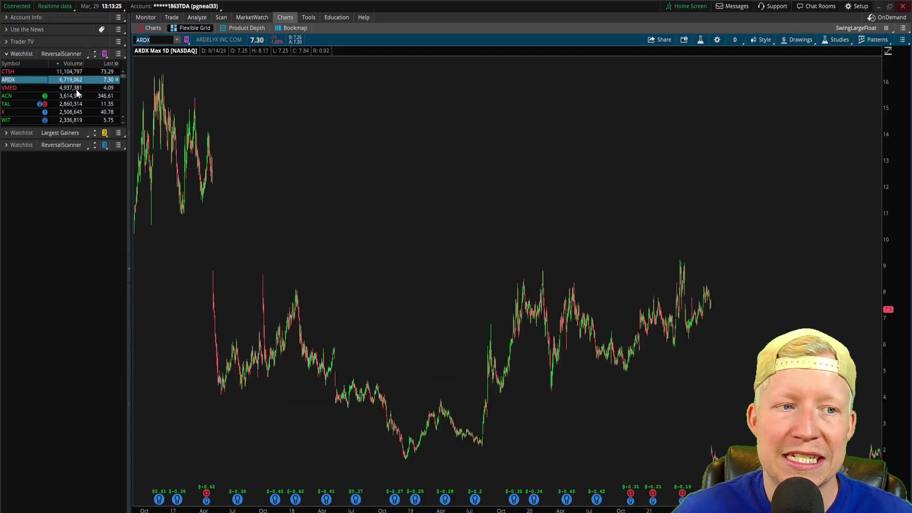
scroll(796, 336, "down", 5)
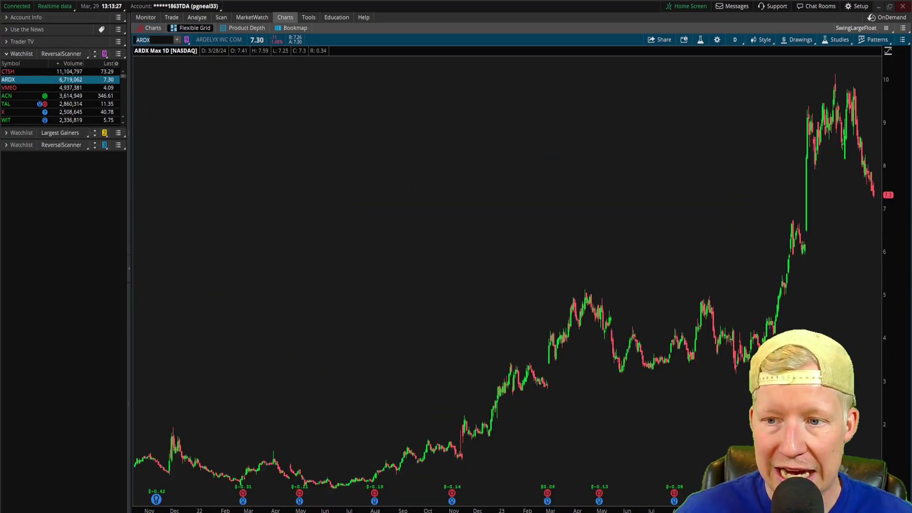
left_click(27, 89)
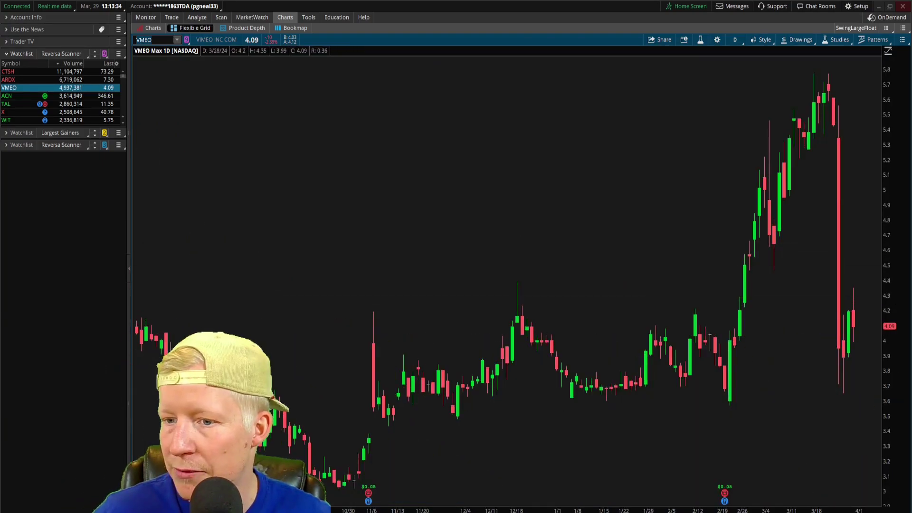
scroll(761, 276, "down", 5)
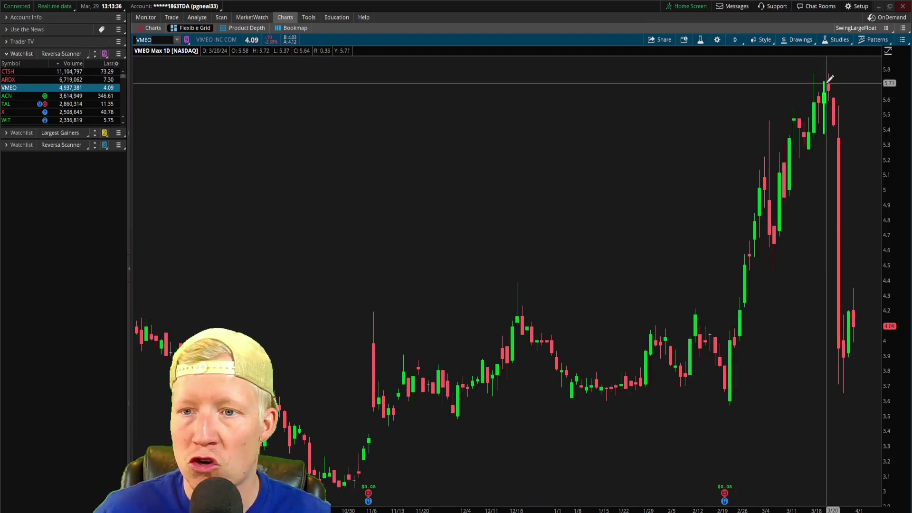
scroll(863, 356, "down", 5)
scroll(863, 382, "up", 8)
Step through ACN and TAL, then return to the scan results
key("Down")
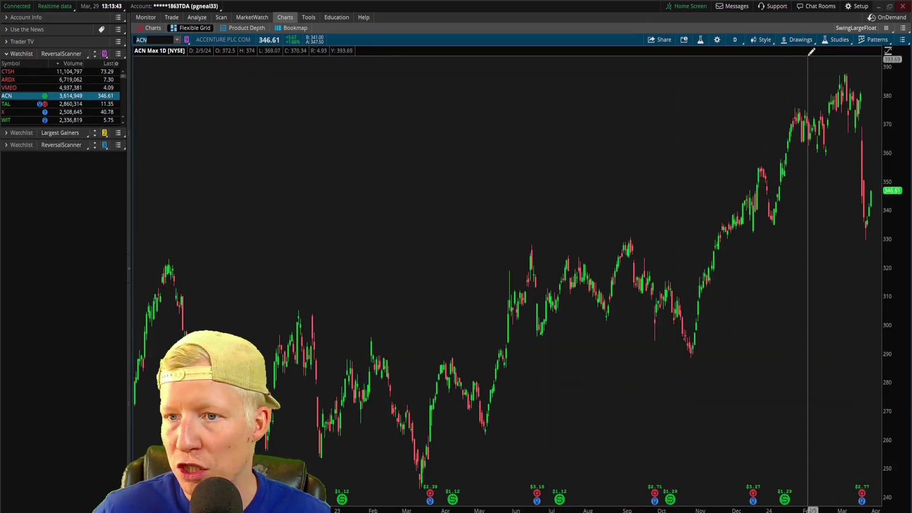
left_click(19, 104)
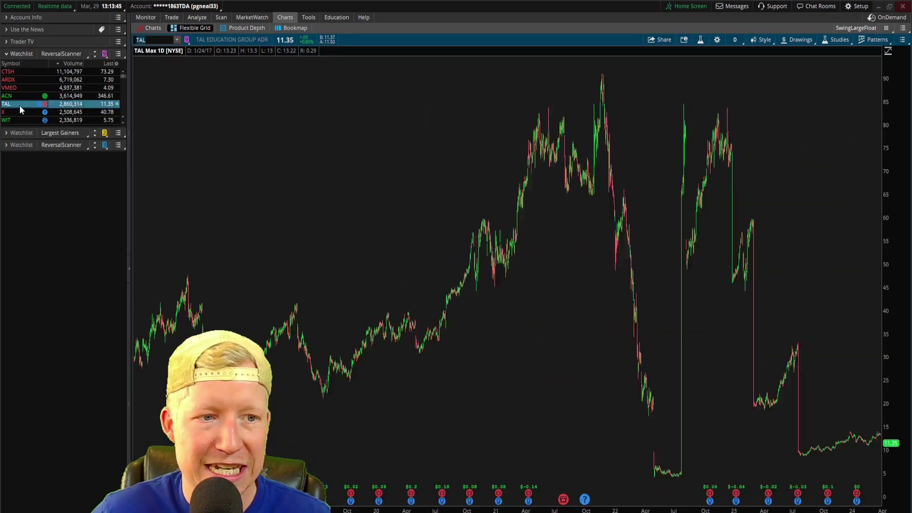
scroll(738, 342, "up", 8)
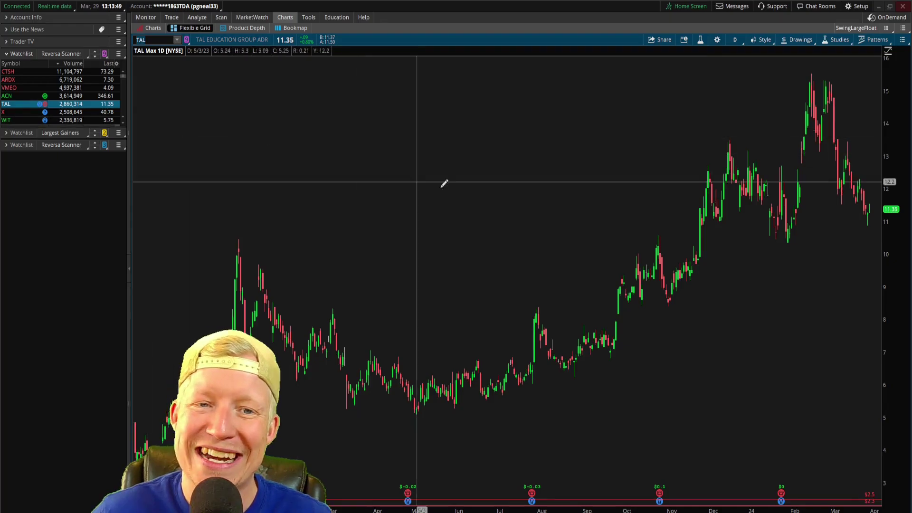
left_click(222, 17)
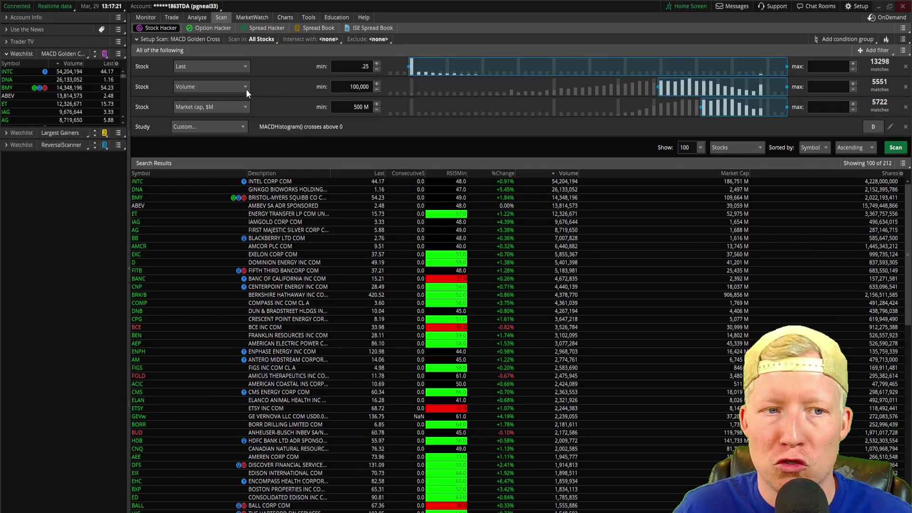
Return to TAL's chart, now showing a MACD (12, 26, 9) study panel
left_click(289, 17)
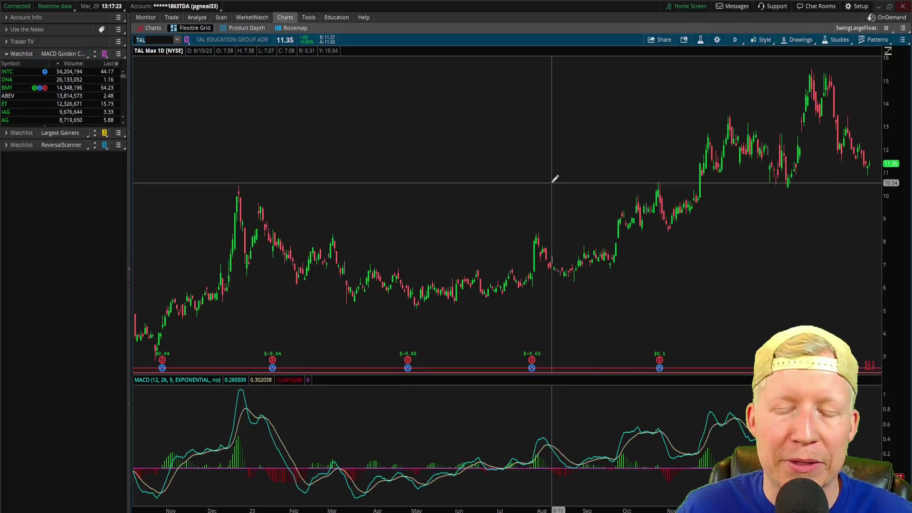
Chart INTC and clear its red drawn lines with Clear drawing set
left_click(19, 71)
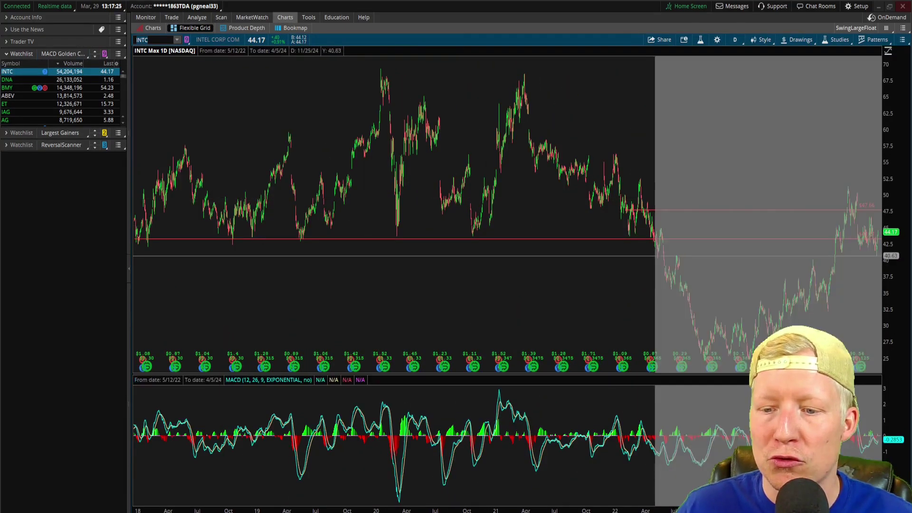
left_click_drag(858, 285, 868, 285)
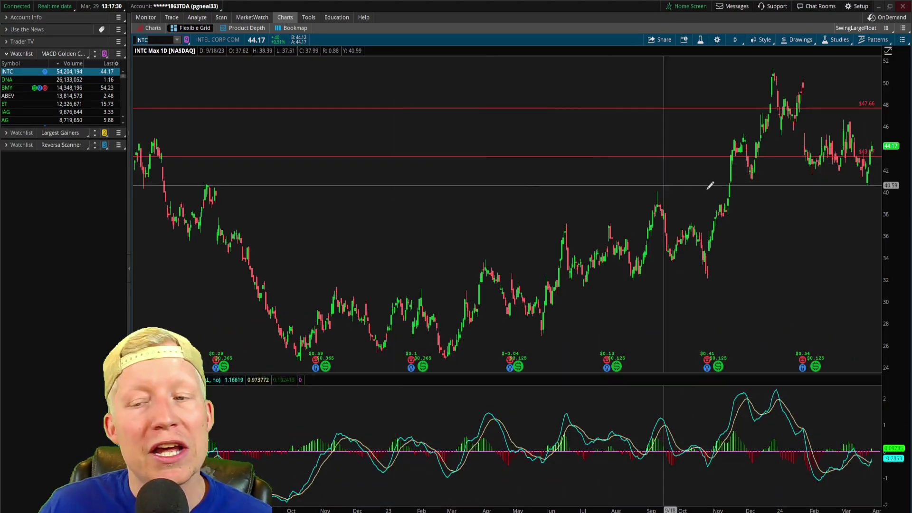
right_click(788, 157)
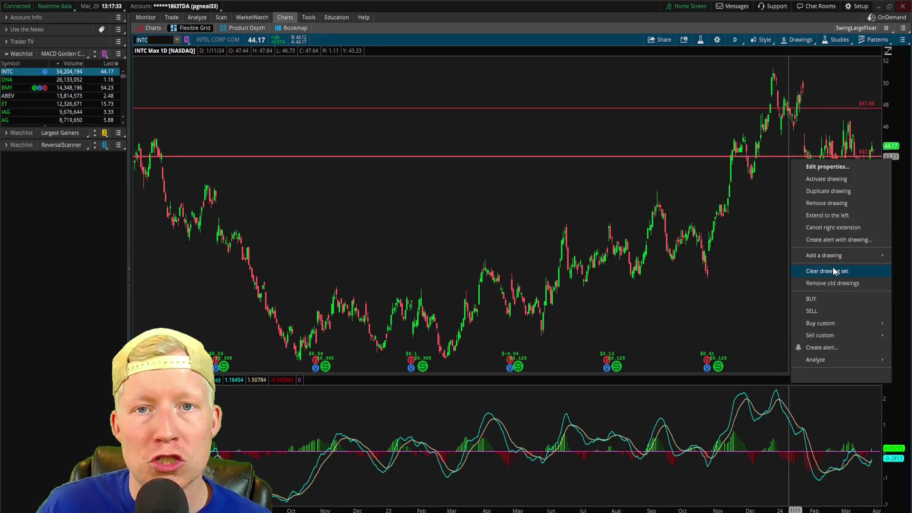
left_click(836, 269)
left_click(508, 51)
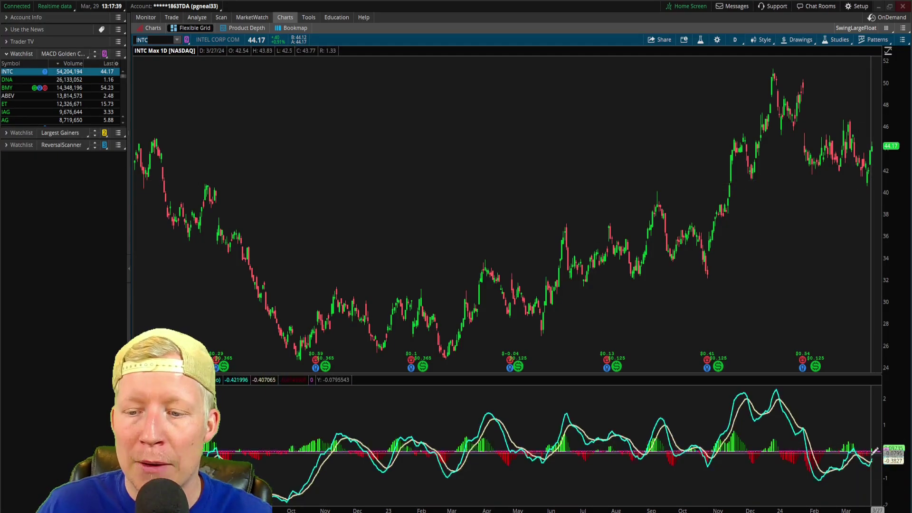
Zoom INTC to May 2023 onwards, then chart DNA and BMY from the watchlist
left_click_drag(452, 456, 873, 456)
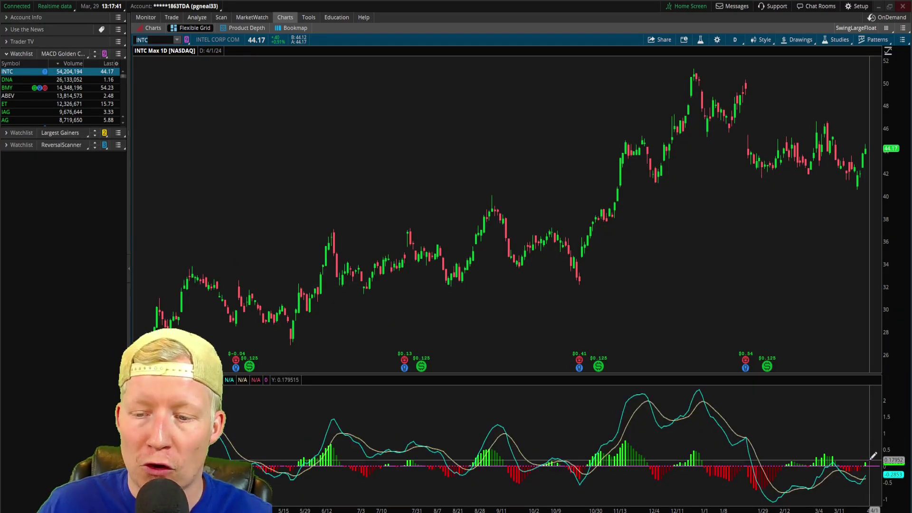
left_click(4, 87)
key("Up")
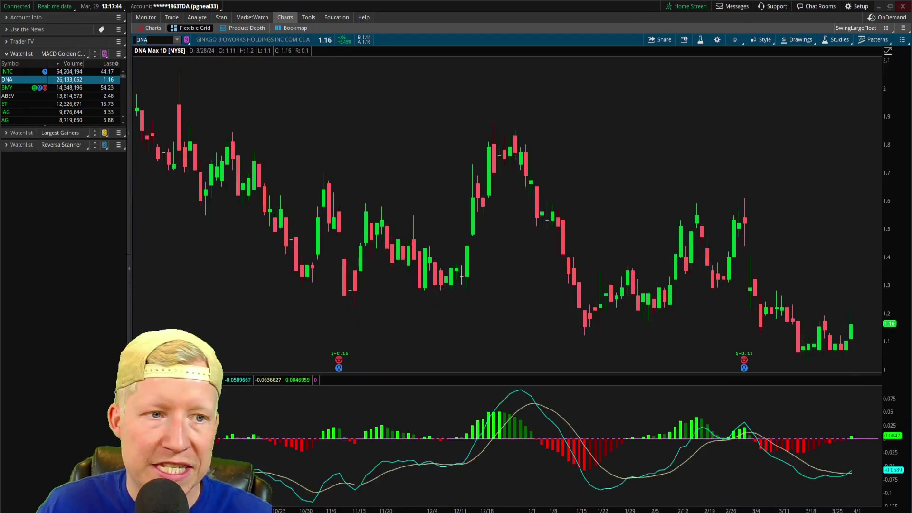
left_click(19, 89)
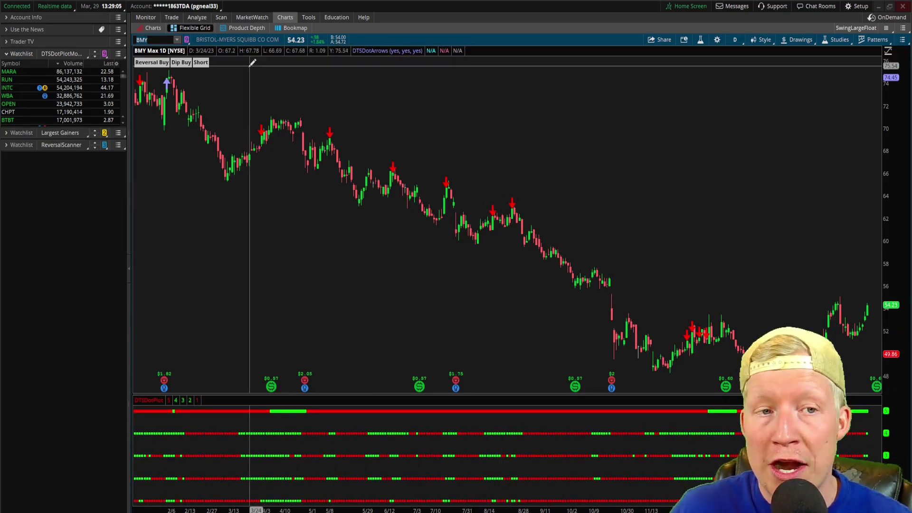
Show the DTSDotPlotMomoSwitchScanner results in Stock Hacker, 200 of 460 stocks
left_click(221, 18)
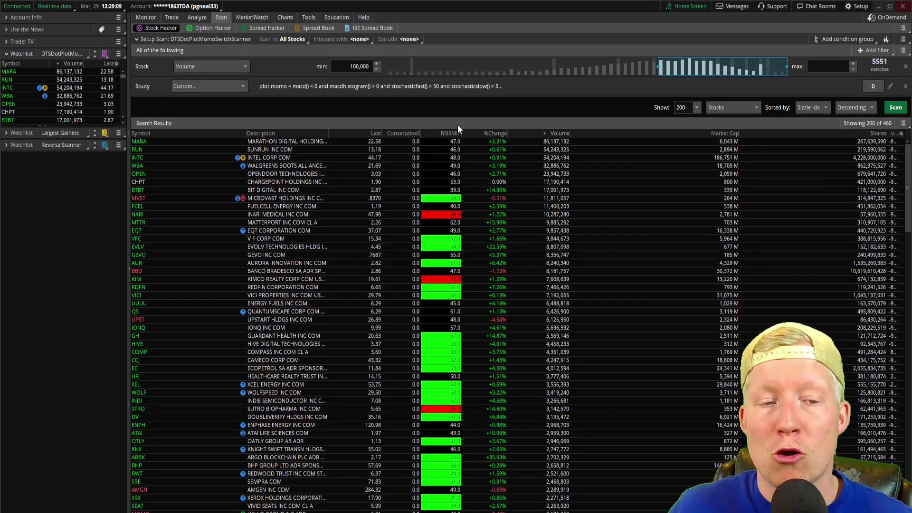
mouse_move(289, 19)
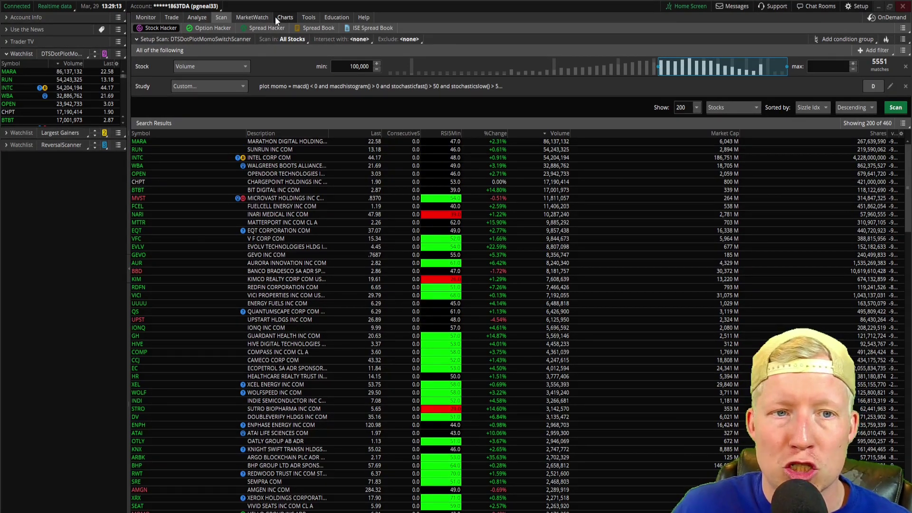
left_click(285, 17)
left_click(24, 72)
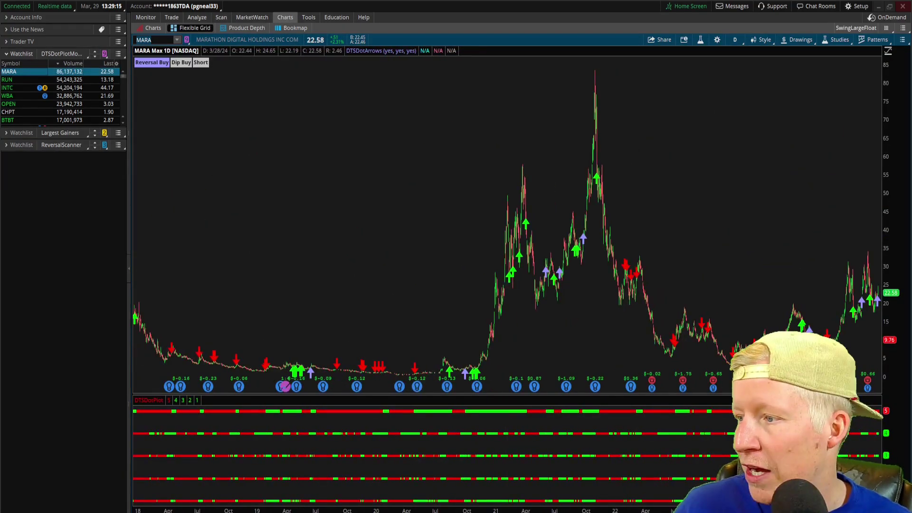
scroll(877, 308, "up", 5)
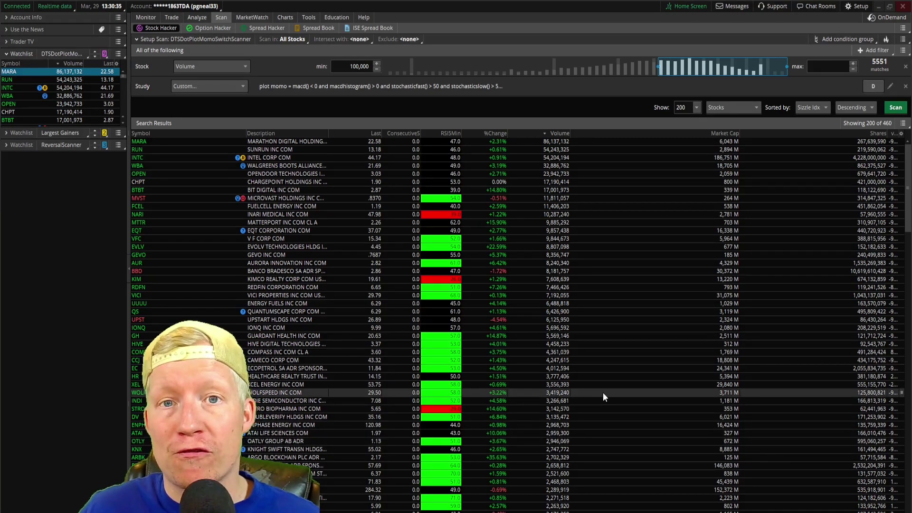
left_click(902, 40)
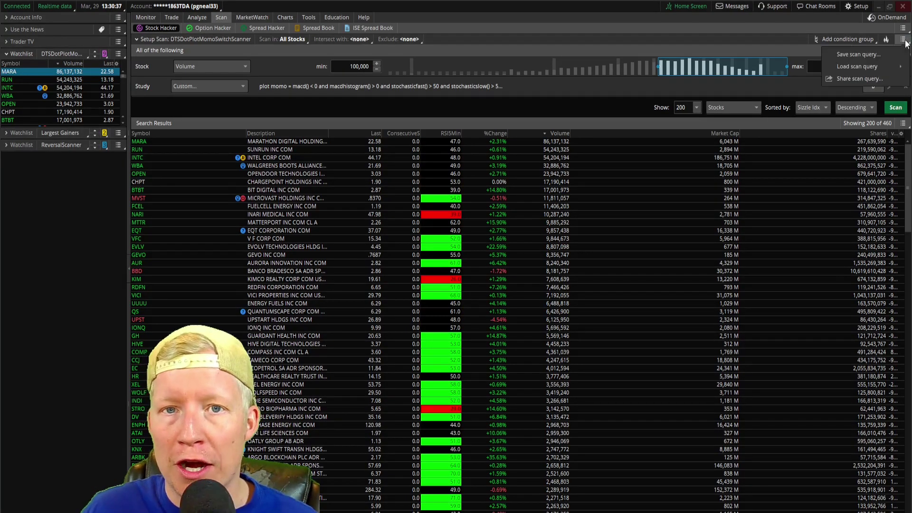
mouse_move(886, 71)
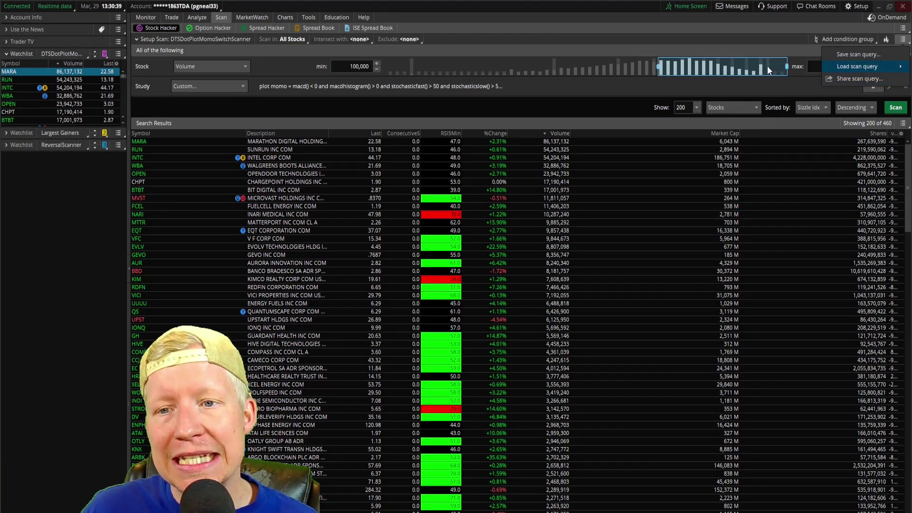
mouse_move(835, 67)
mouse_move(785, 70)
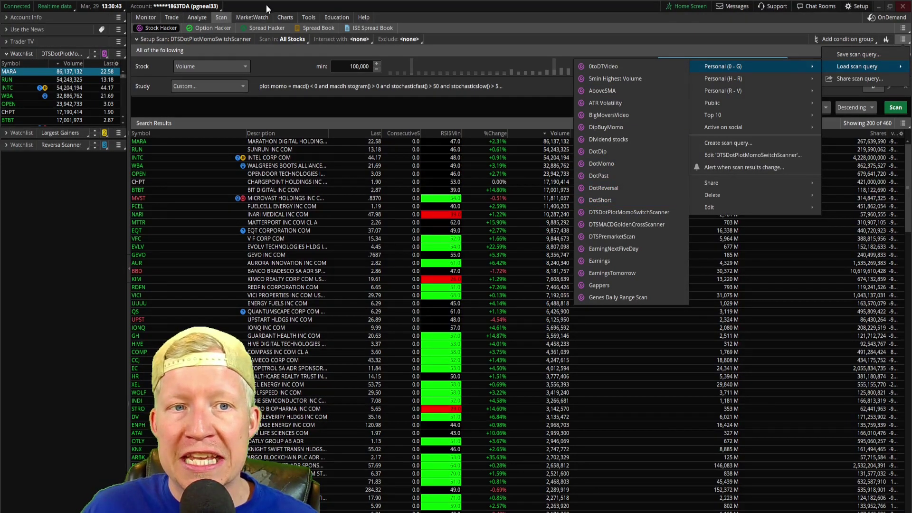
left_click(287, 17)
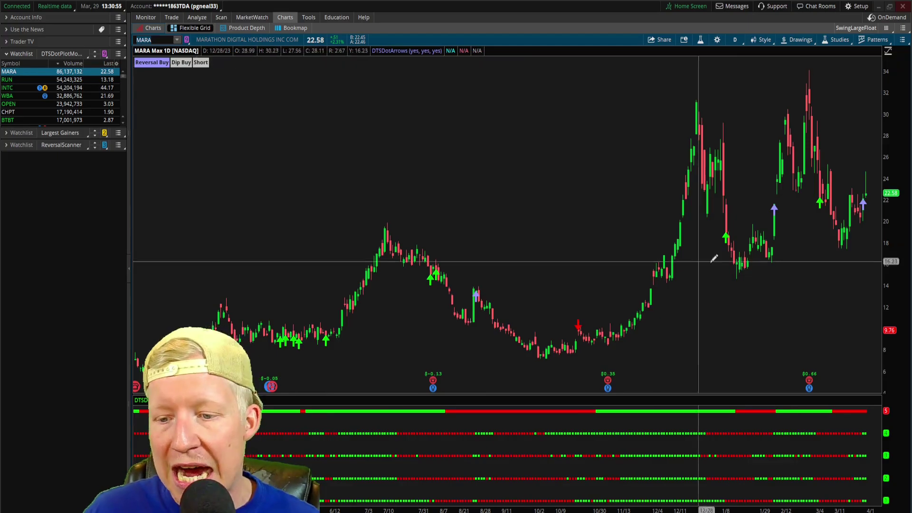
left_click_drag(727, 282, 845, 319)
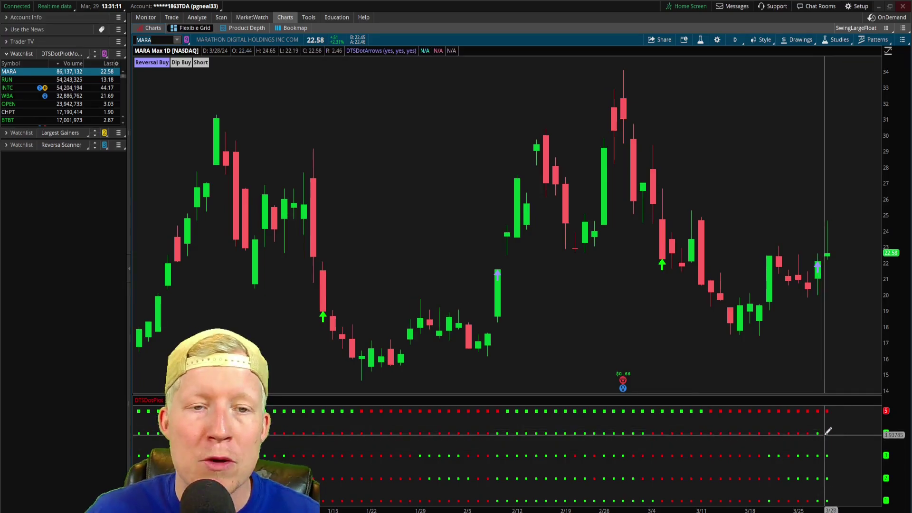
left_click(220, 21)
left_click(223, 18)
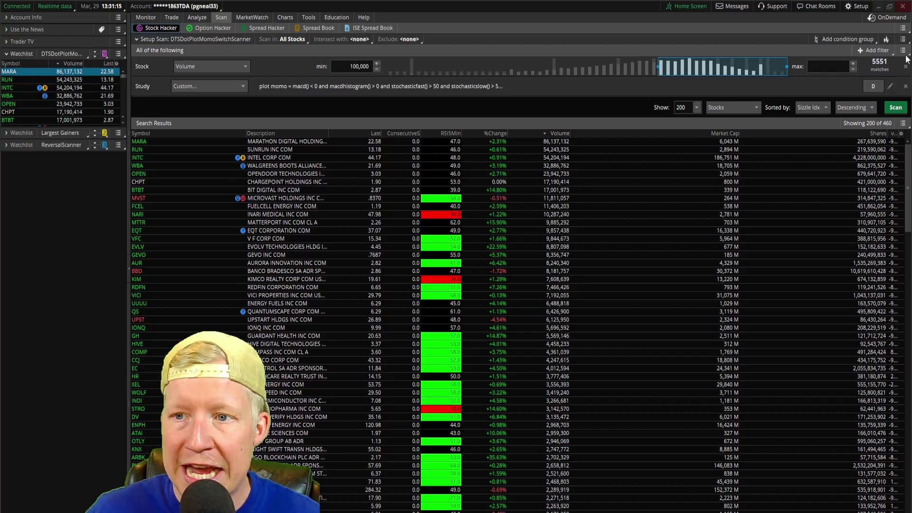
Load the saved DotReversal scan from Personal (0 - G) into Stock Hacker
mouse_move(882, 62)
mouse_move(788, 69)
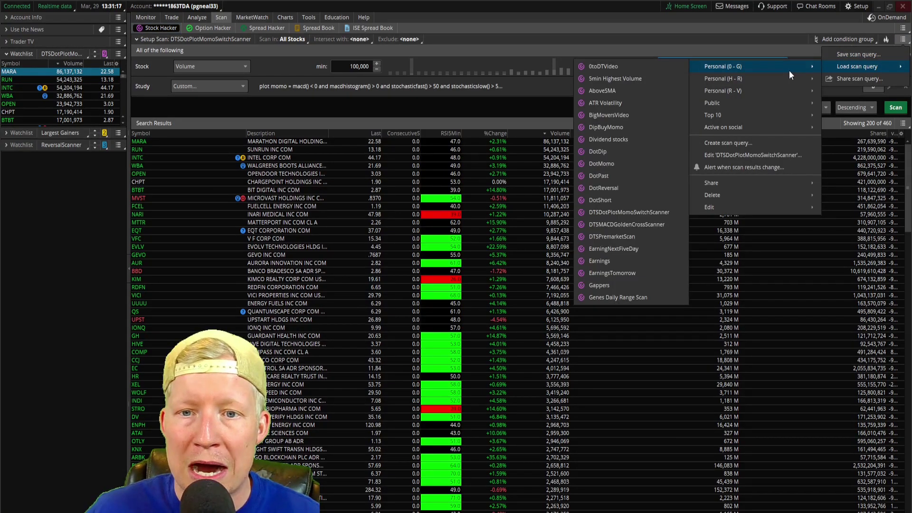
left_click(613, 188)
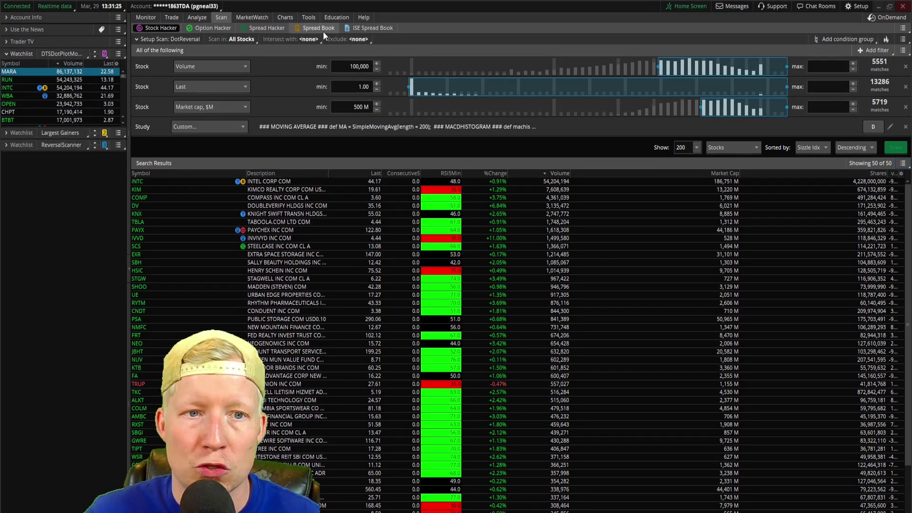
Set the watchlist source to the DotReversal scan under Personal (0 - D)
left_click(67, 55)
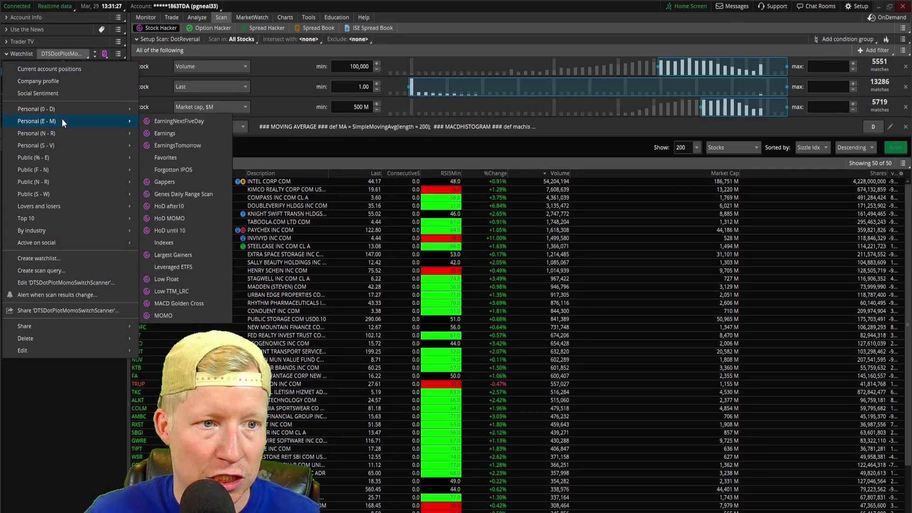
mouse_move(71, 121)
mouse_move(112, 111)
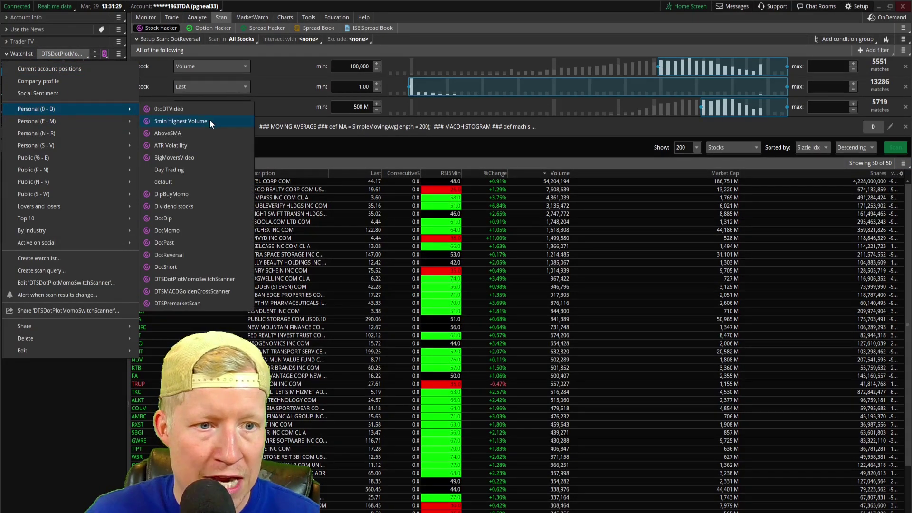
left_click(169, 255)
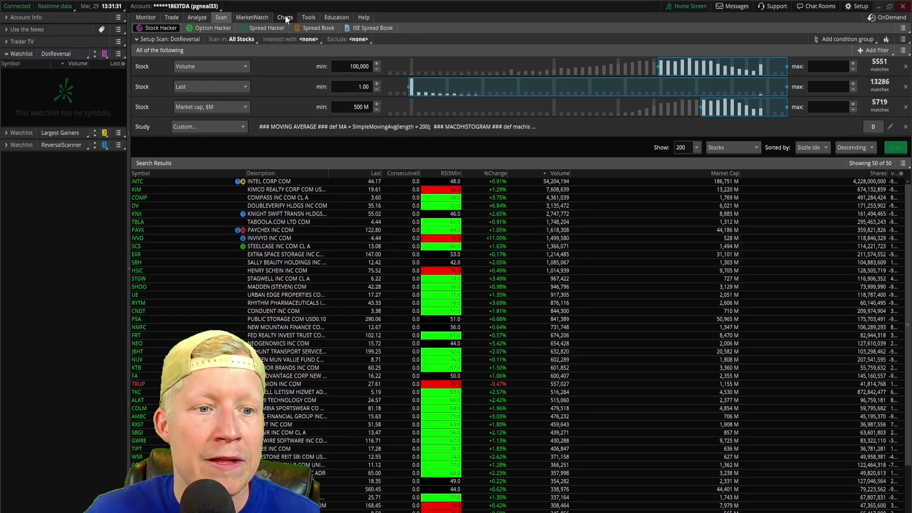
left_click(285, 17)
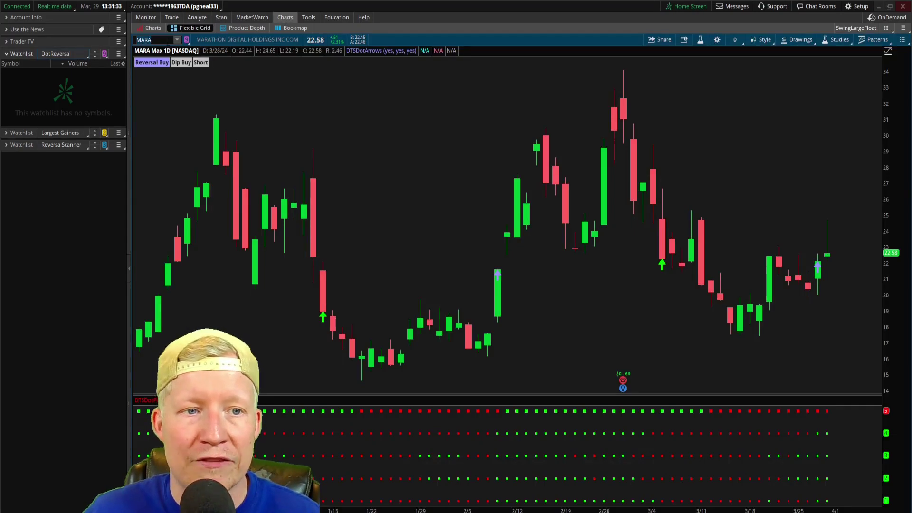
type("INTC")
key("Return")
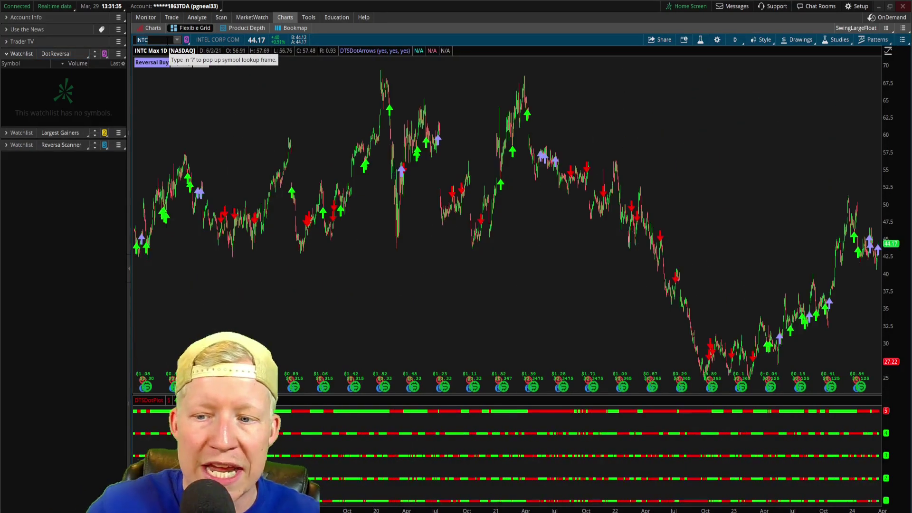
left_click_drag(854, 237, 850, 242)
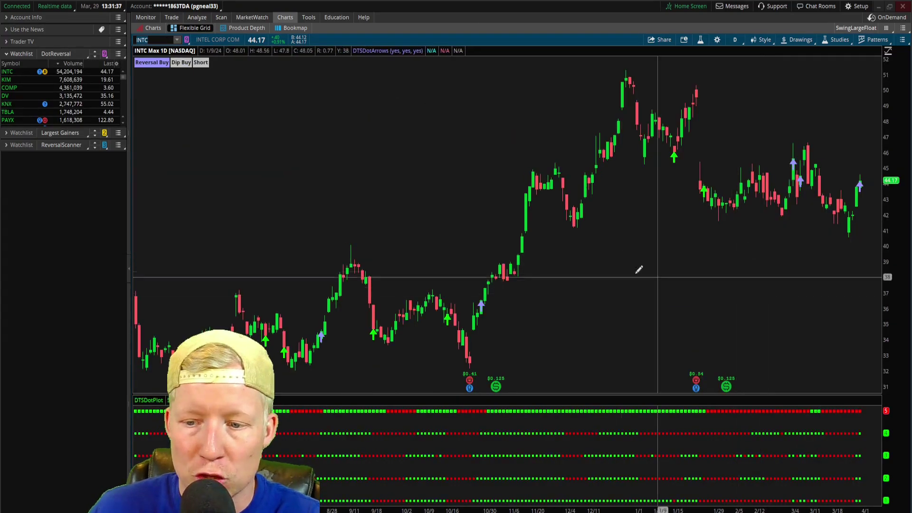
left_click_drag(638, 266, 847, 297)
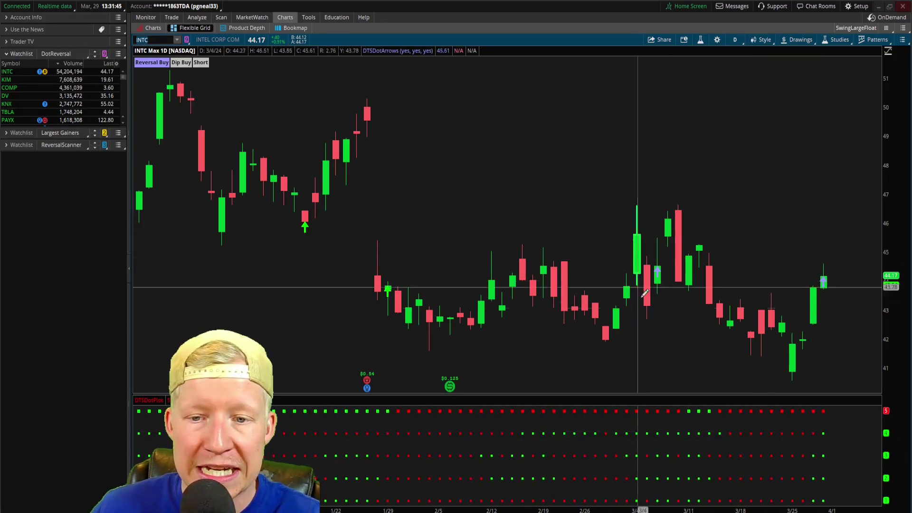
left_click(22, 80)
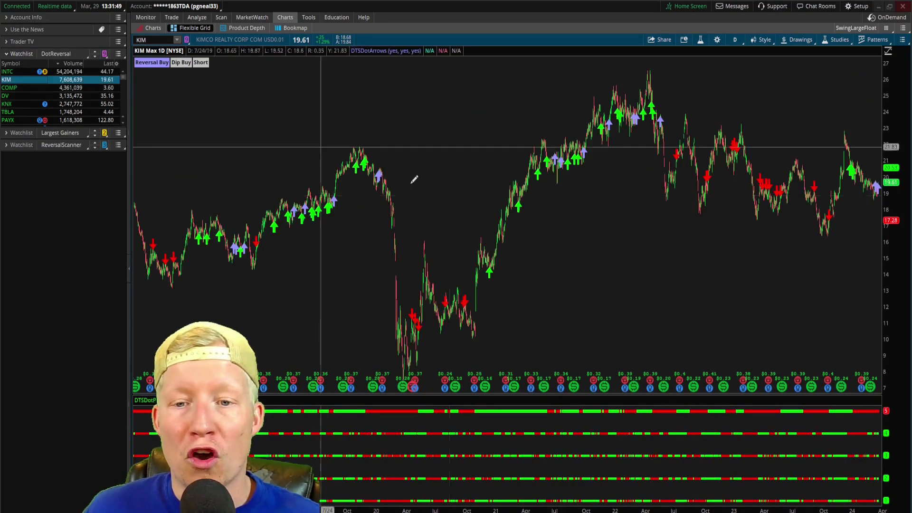
left_click_drag(485, 175, 878, 177)
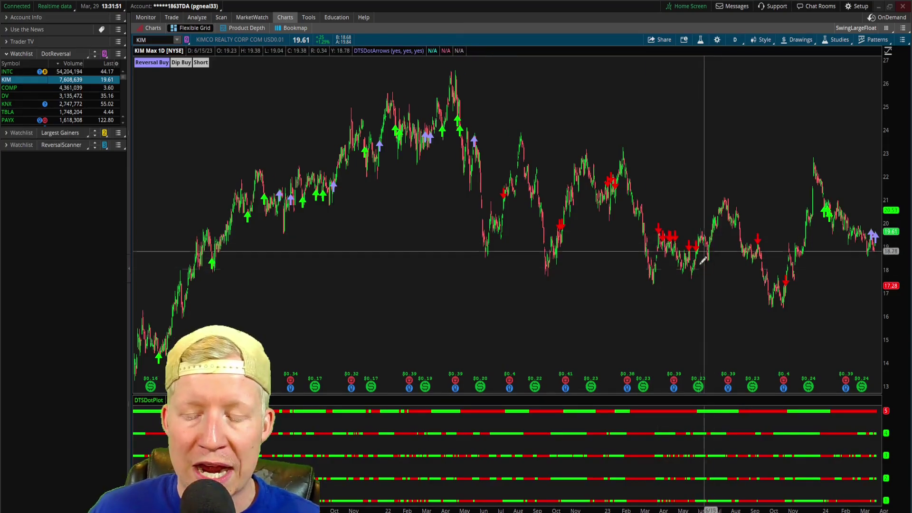
left_click_drag(673, 266, 878, 266)
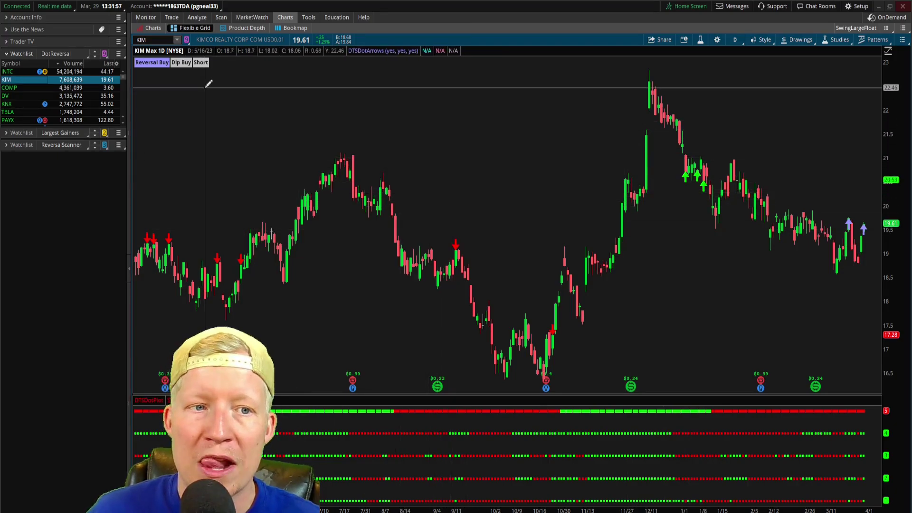
Load the saved DotDip scan from the Personal scan queries in Stock Hacker
left_click(220, 18)
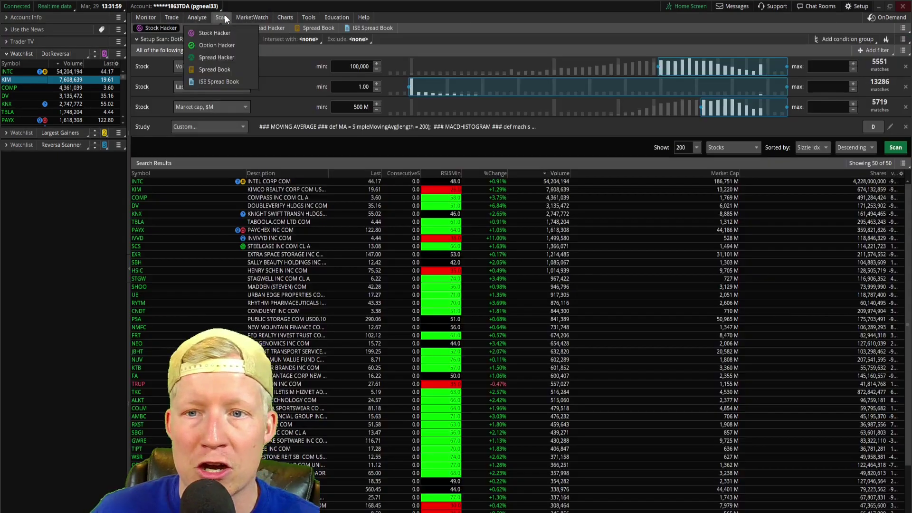
left_click(899, 41)
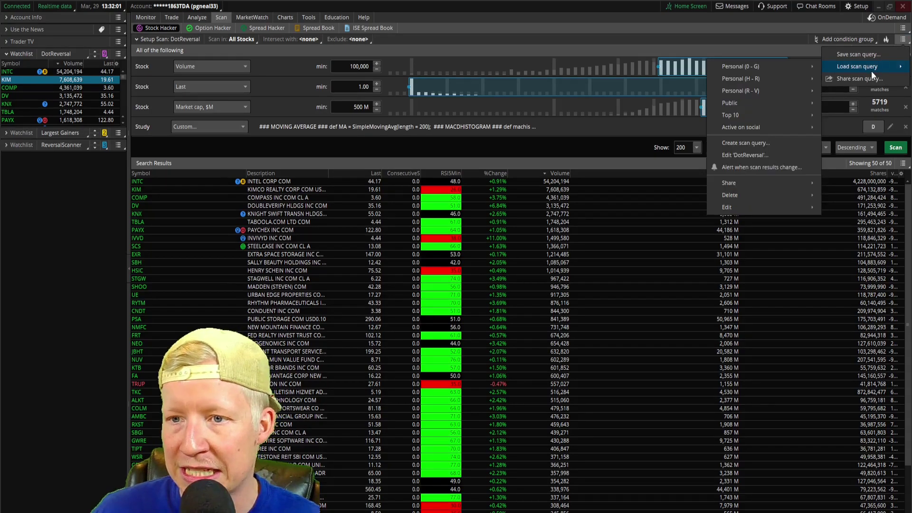
mouse_move(871, 70)
mouse_move(786, 70)
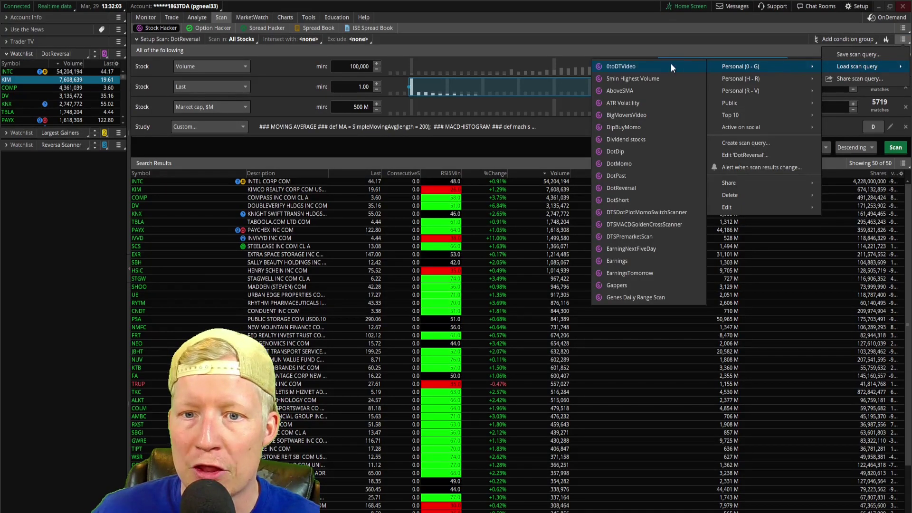
left_click(618, 155)
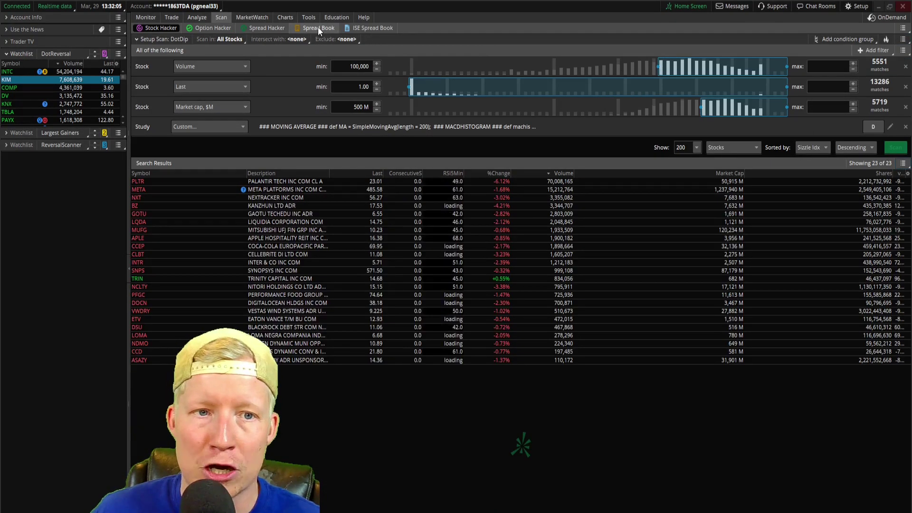
Switch the watchlist to the DotDip scan and return to the KIM chart
left_click(76, 53)
mouse_move(72, 112)
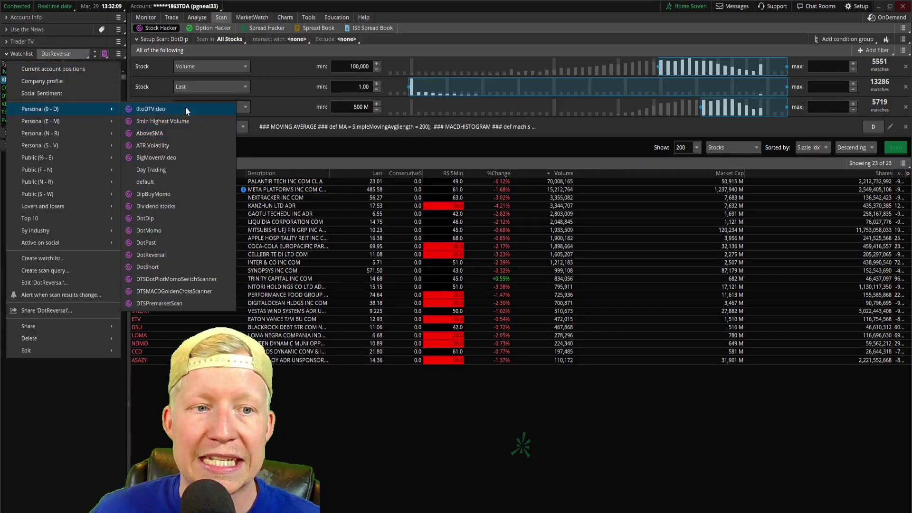
left_click(154, 217)
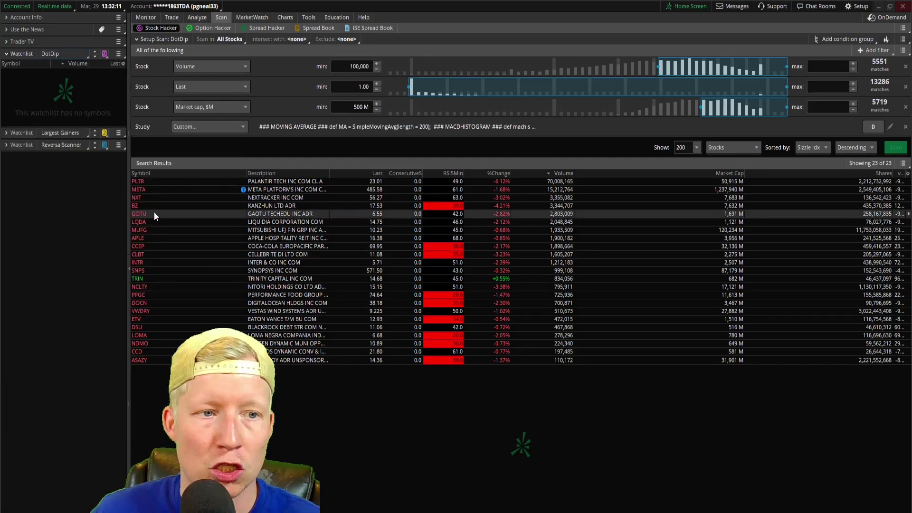
left_click(286, 19)
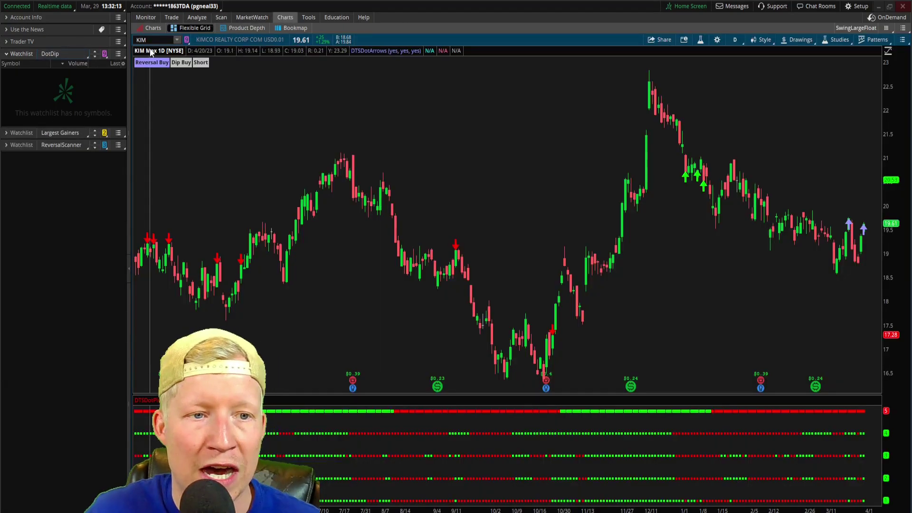
Chart PLTR via the symbol box and zoom into its last few months
left_click(216, 19)
left_click(288, 18)
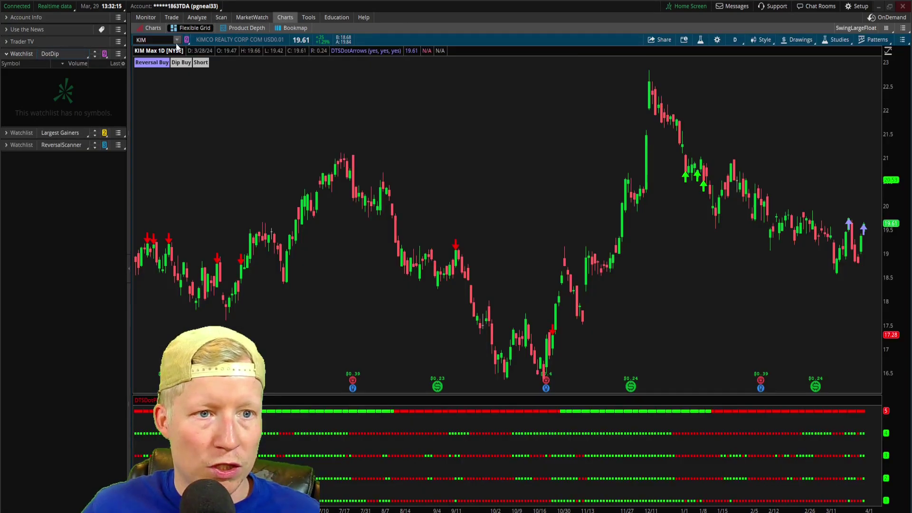
left_click(160, 39)
left_click(161, 39)
type("PLTR")
key("Return")
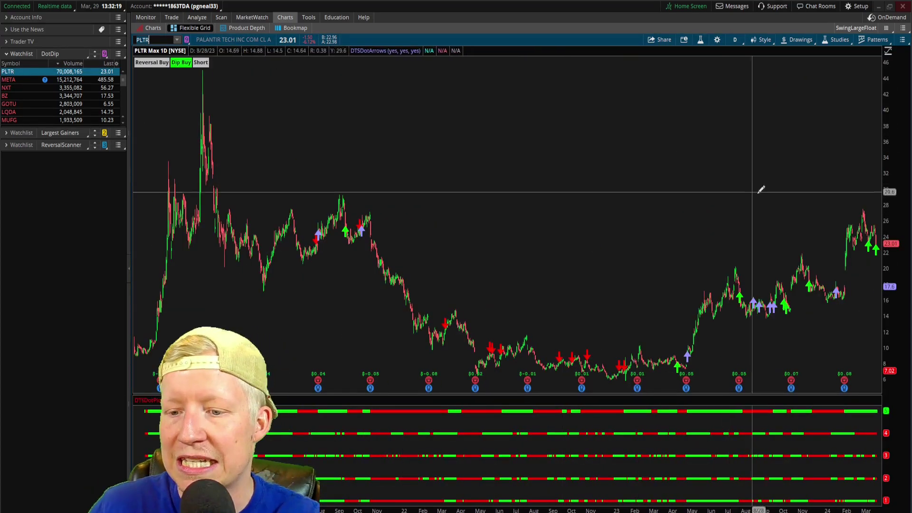
scroll(759, 189, "up", 5)
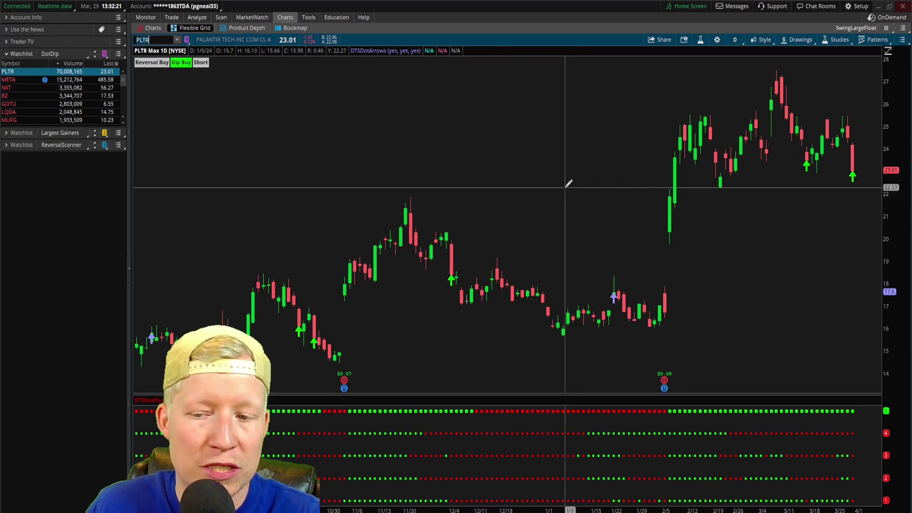
scroll(793, 277, "up", 3)
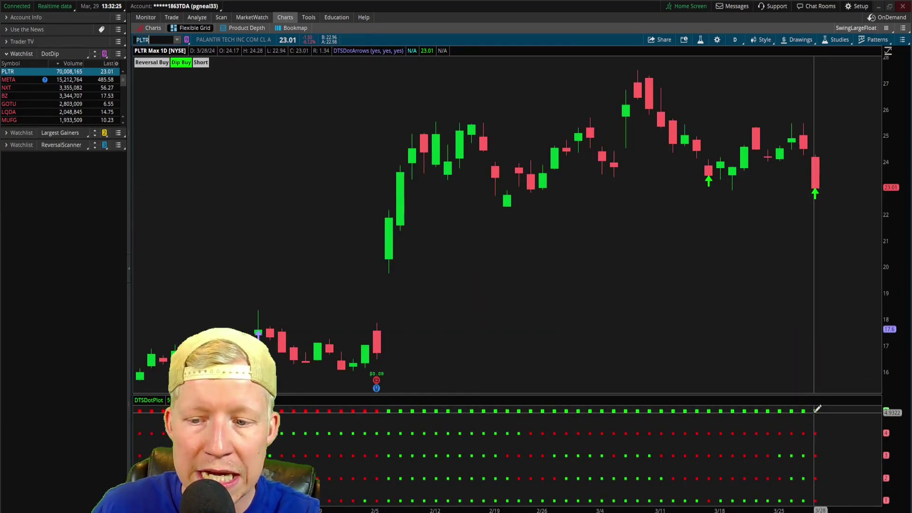
scroll(817, 408, "down", 2)
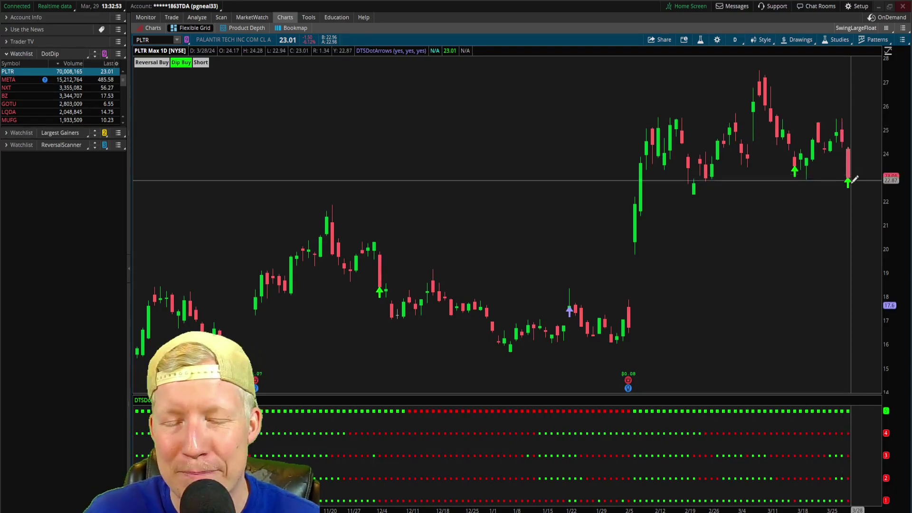
Load the saved DotShort scan query in Stock Hacker and run it, returning 73 results
left_click(222, 17)
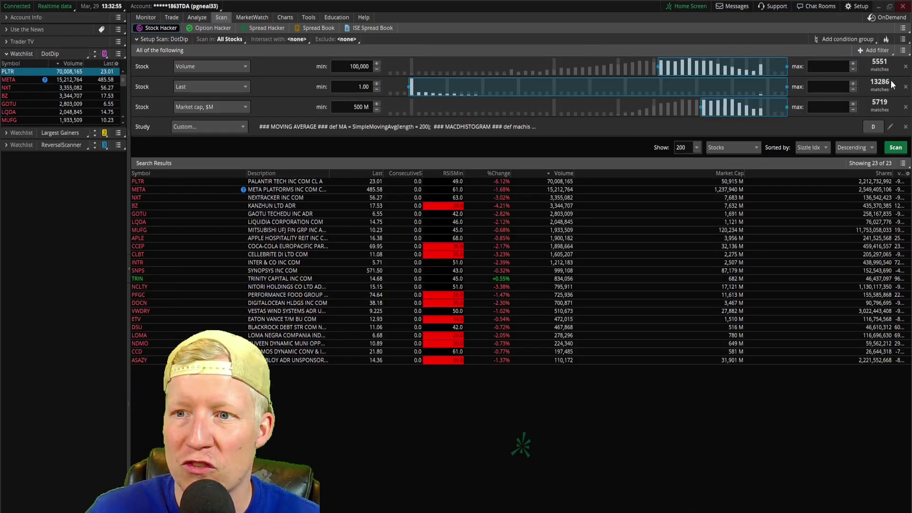
left_click(903, 40)
mouse_move(875, 64)
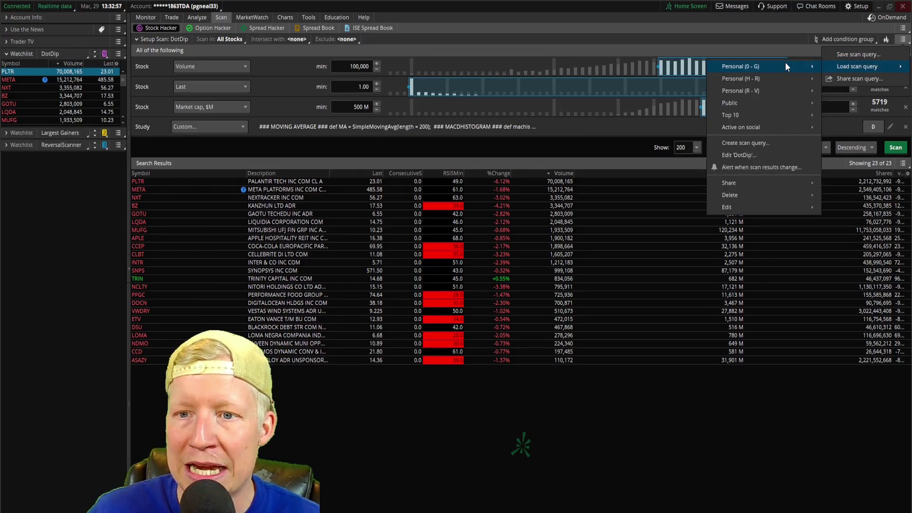
mouse_move(785, 62)
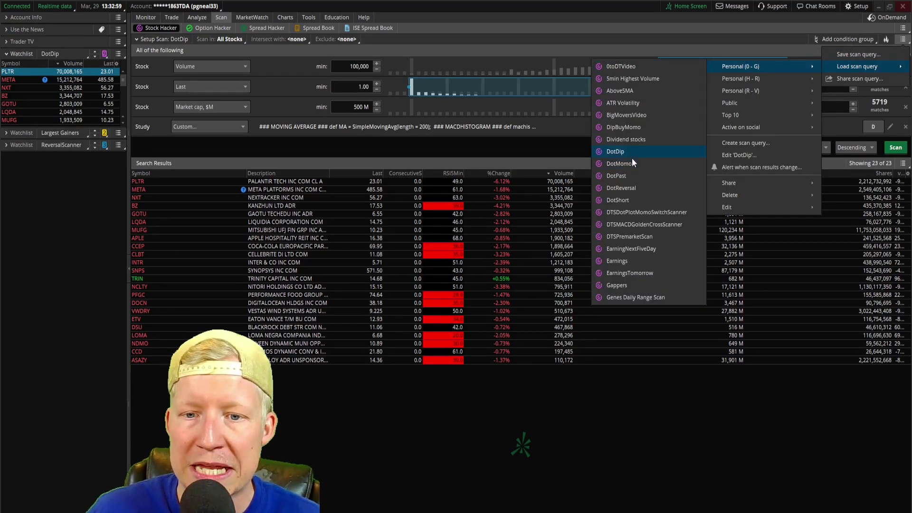
left_click(619, 200)
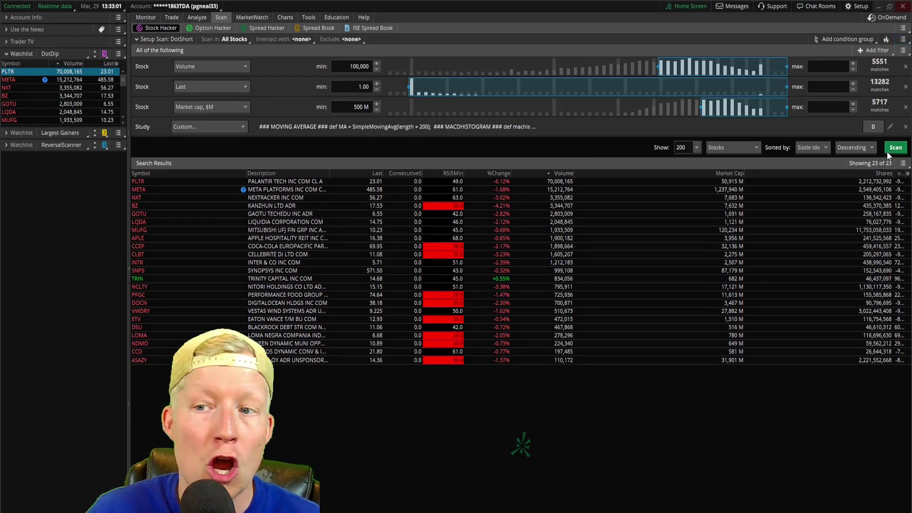
left_click(887, 151)
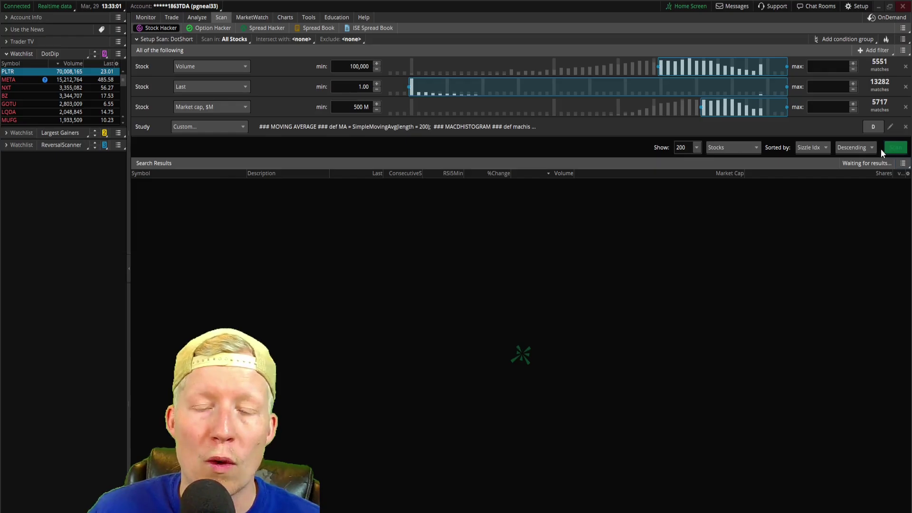
Switch the watchlist to the personal DotShort list and return to Charts
left_click(66, 55)
mouse_move(70, 110)
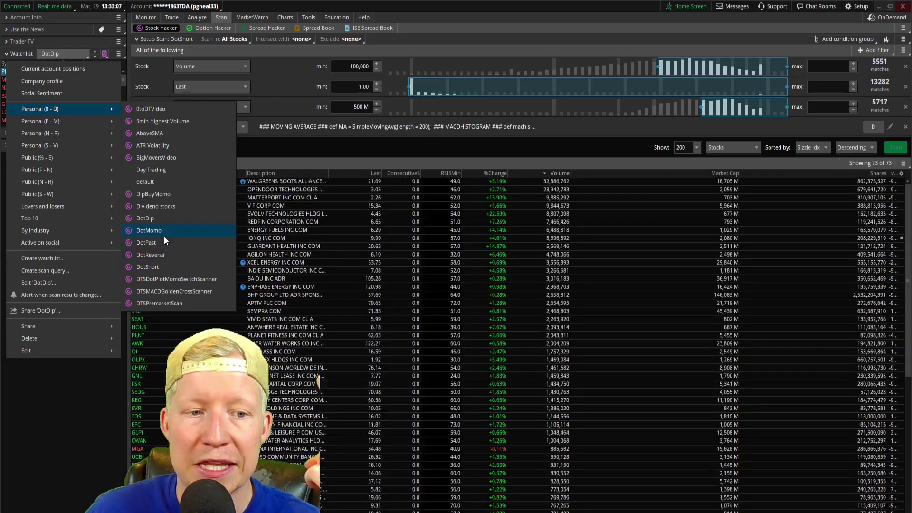
left_click(154, 267)
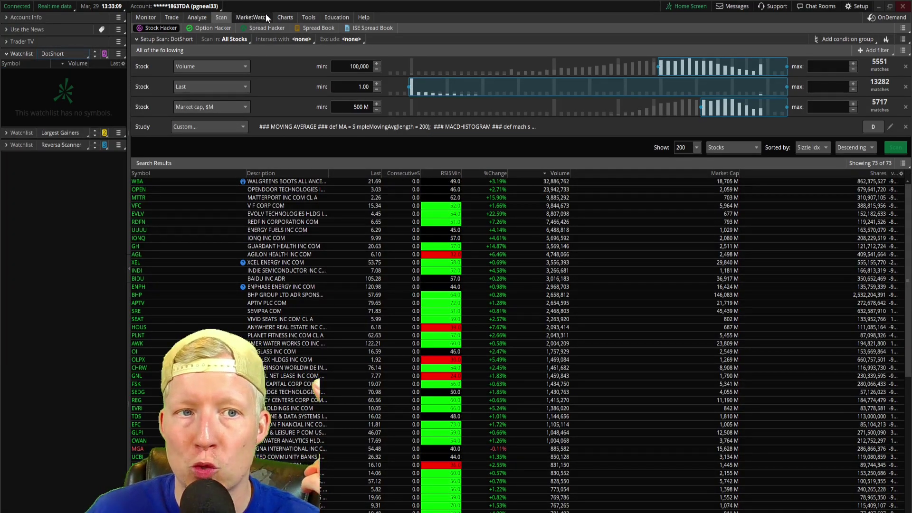
left_click(284, 17)
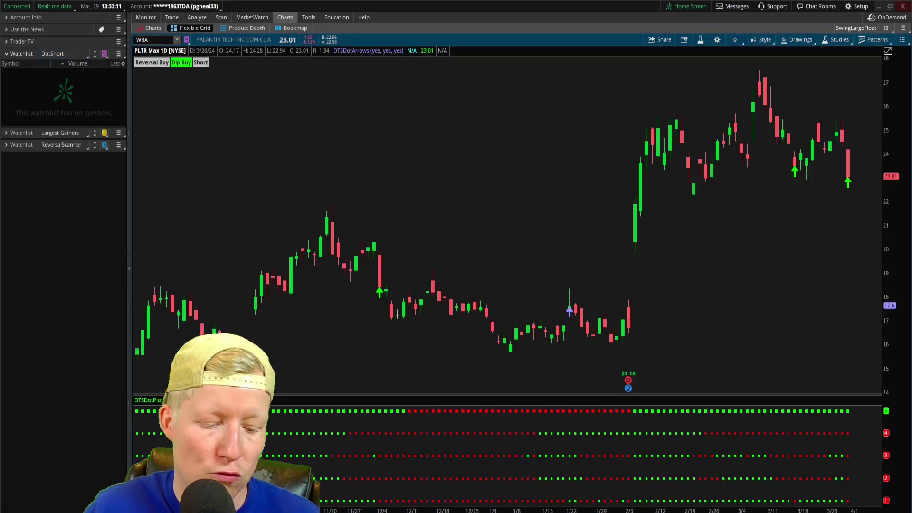
Chart WBA and zoom in to roughly its last year of price action
type("WBA")
key("Return")
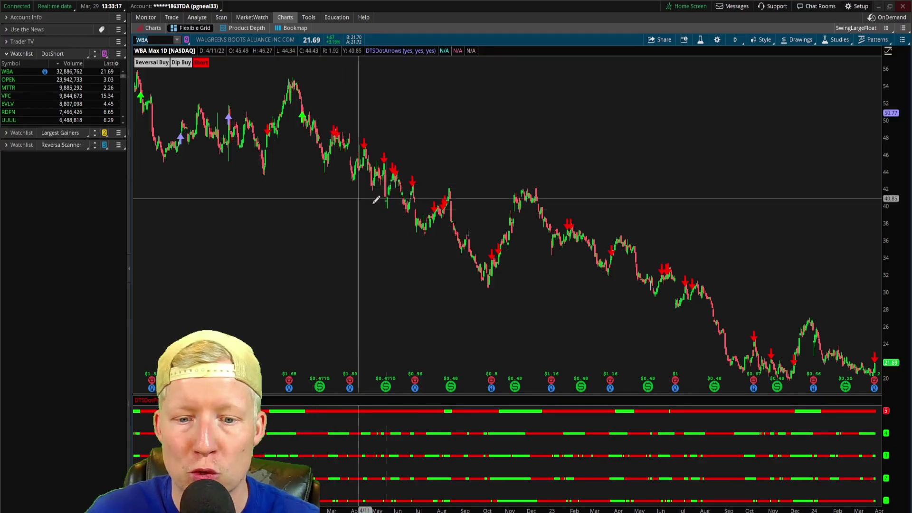
left_click_drag(302, 201, 612, 347)
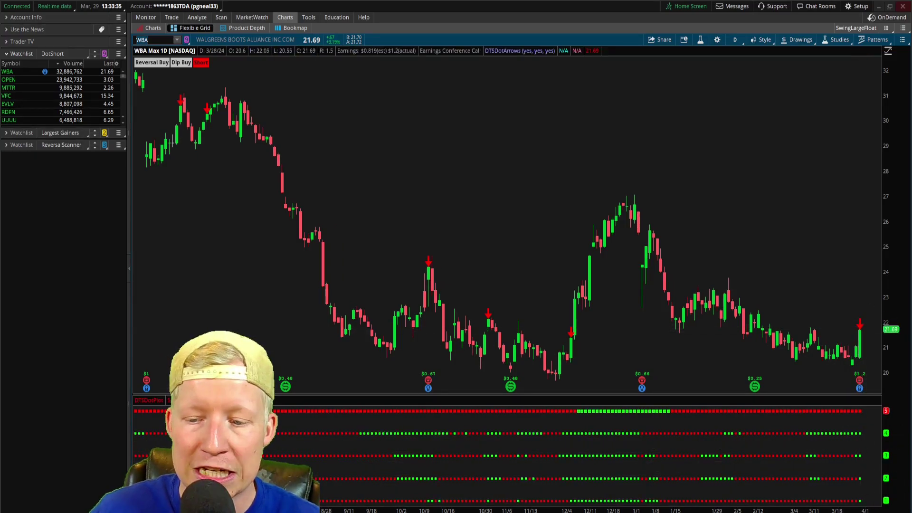
scroll(320, 177, "down", 3)
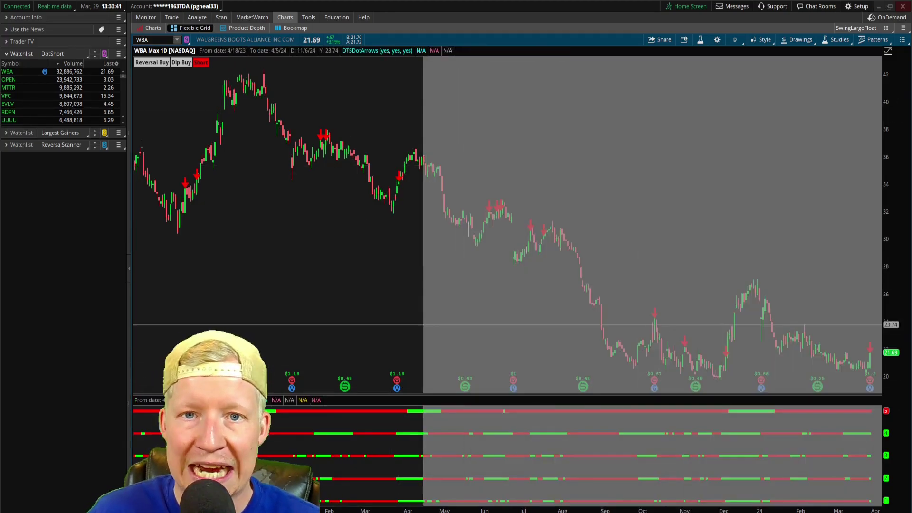
scroll(622, 312, "up", 2)
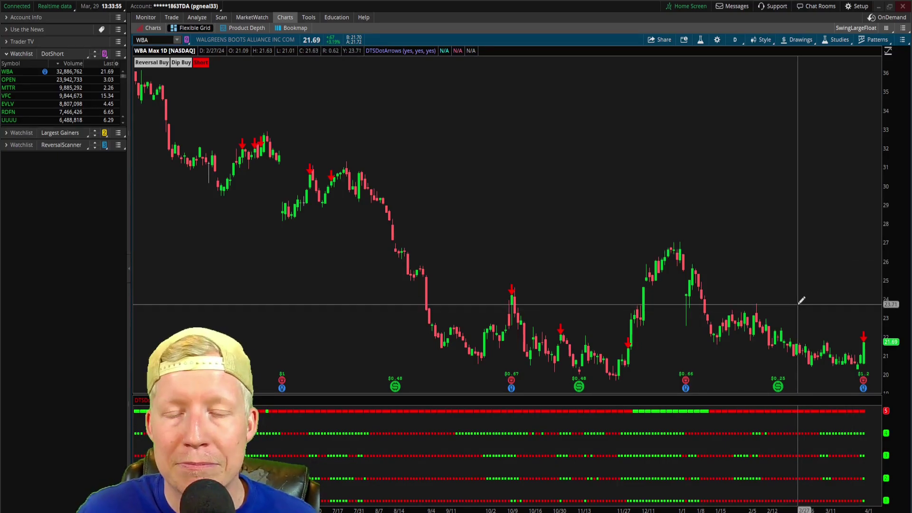
Zoom the WBA daily chart to about November 2023 through April 2024
left_click_drag(450, 304, 576, 311)
scroll(795, 325, "up", 3)
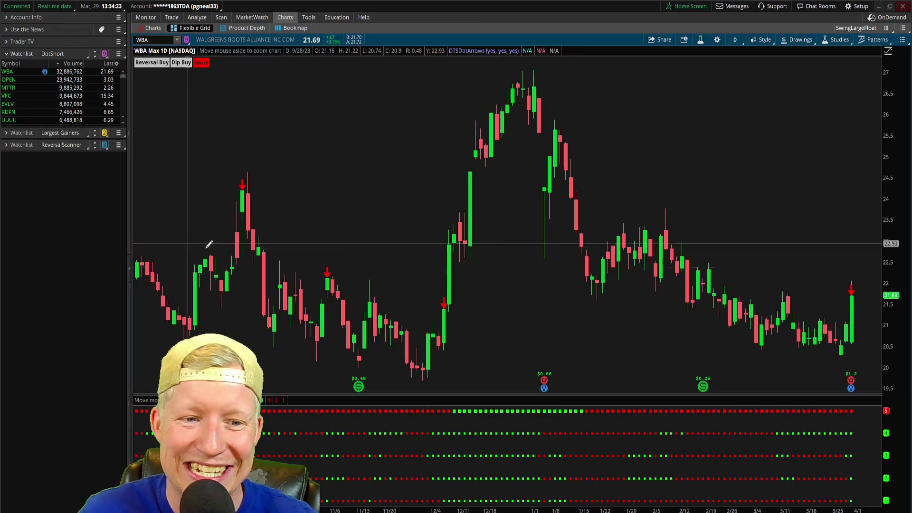
scroll(210, 244, "up", 2)
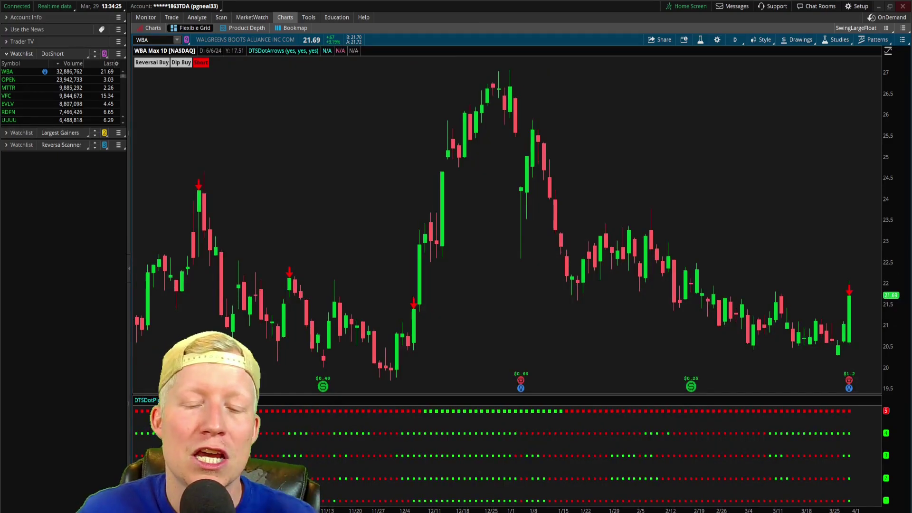